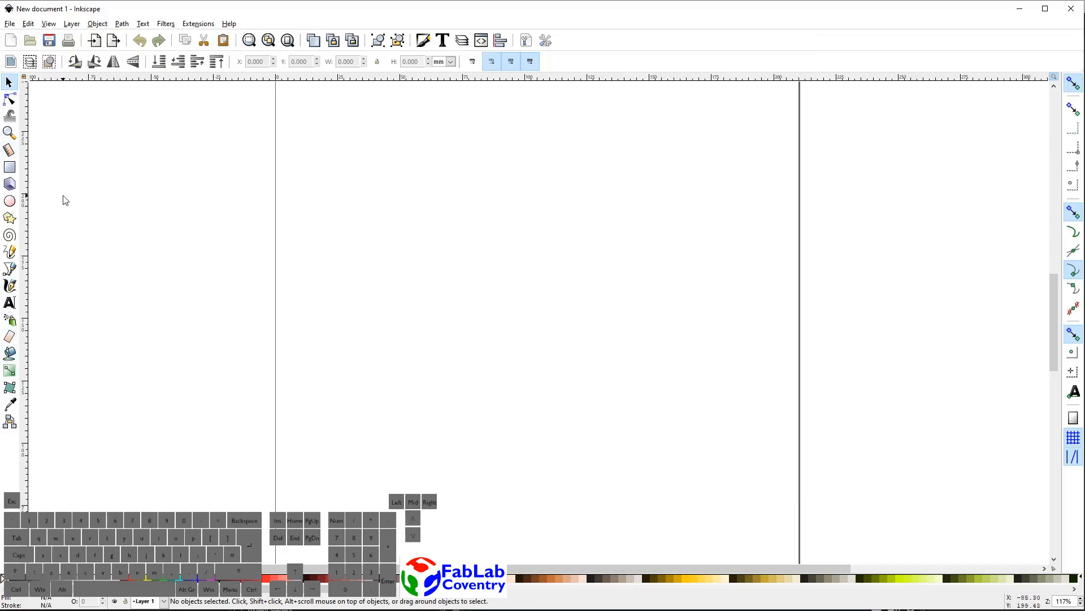
Draw a circle with a radius of about 76 mm on the page and convert it to a path.
click(9, 202)
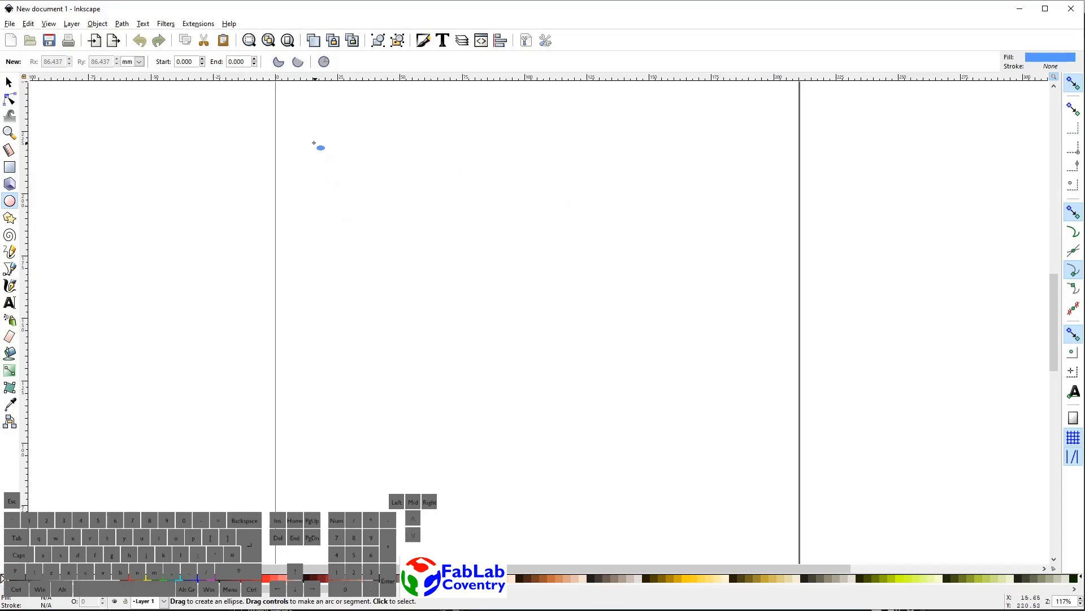
drag(306, 133, 714, 511)
key(ctrl)
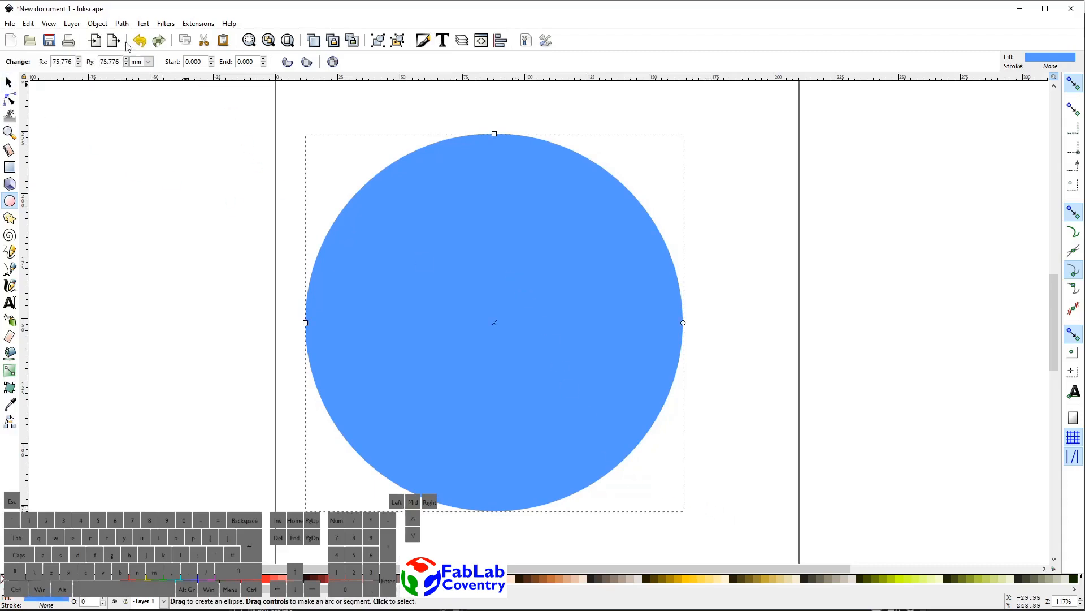
click(123, 24)
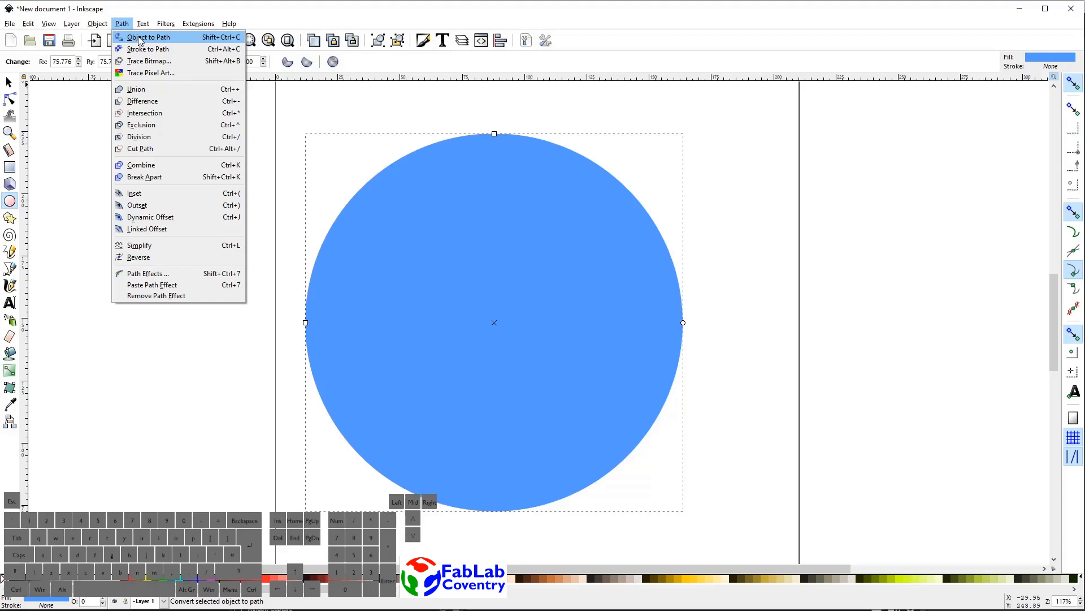
click(140, 38)
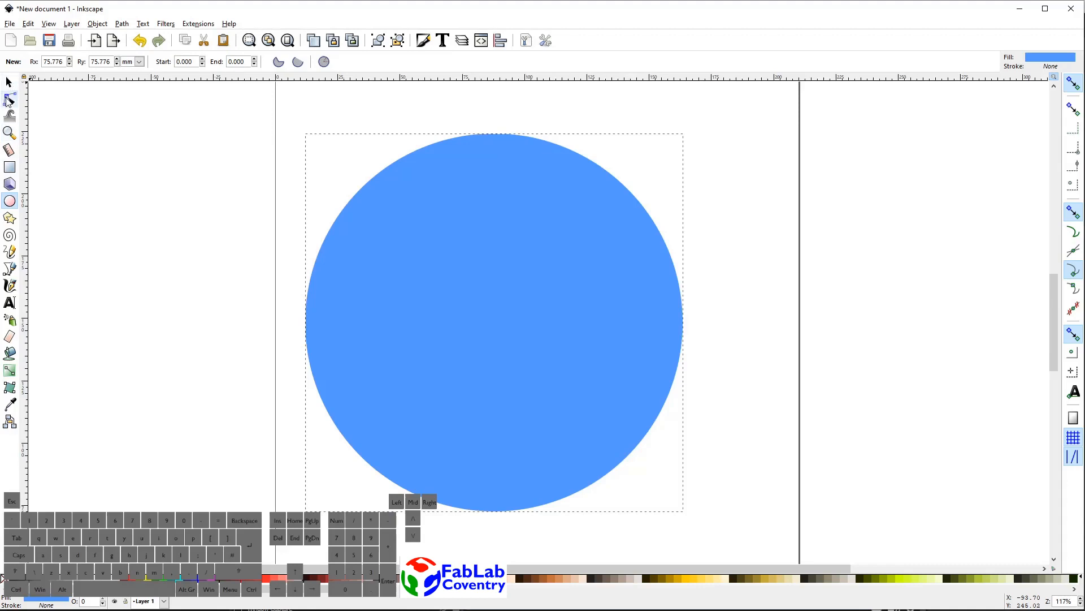
Delete the circle's bottom node and turn the segment between its side nodes into a straight line to form a semicircle.
click(9, 100)
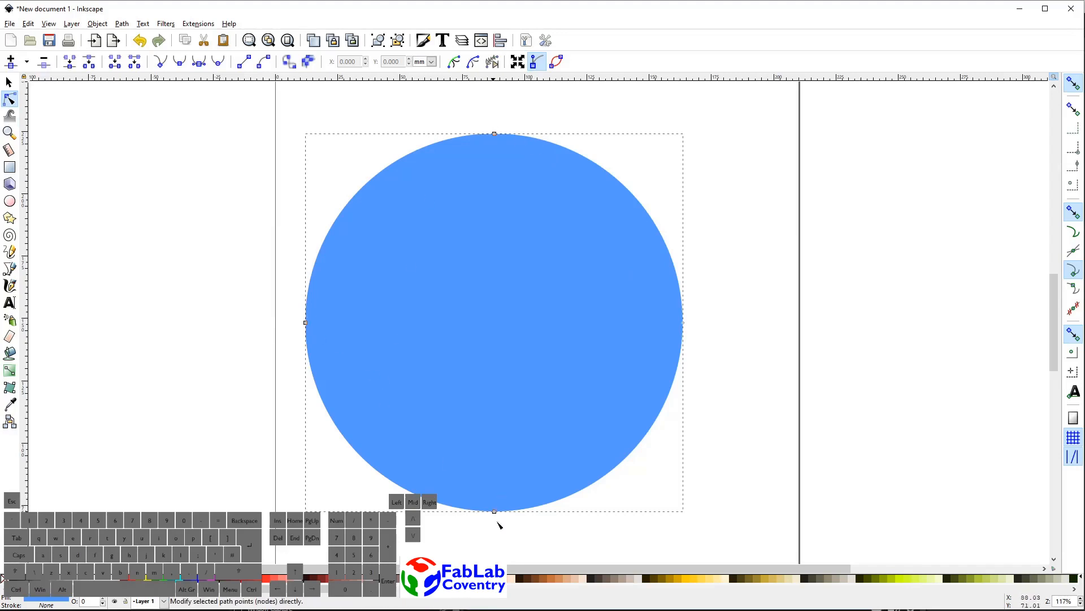
drag(510, 527, 481, 493)
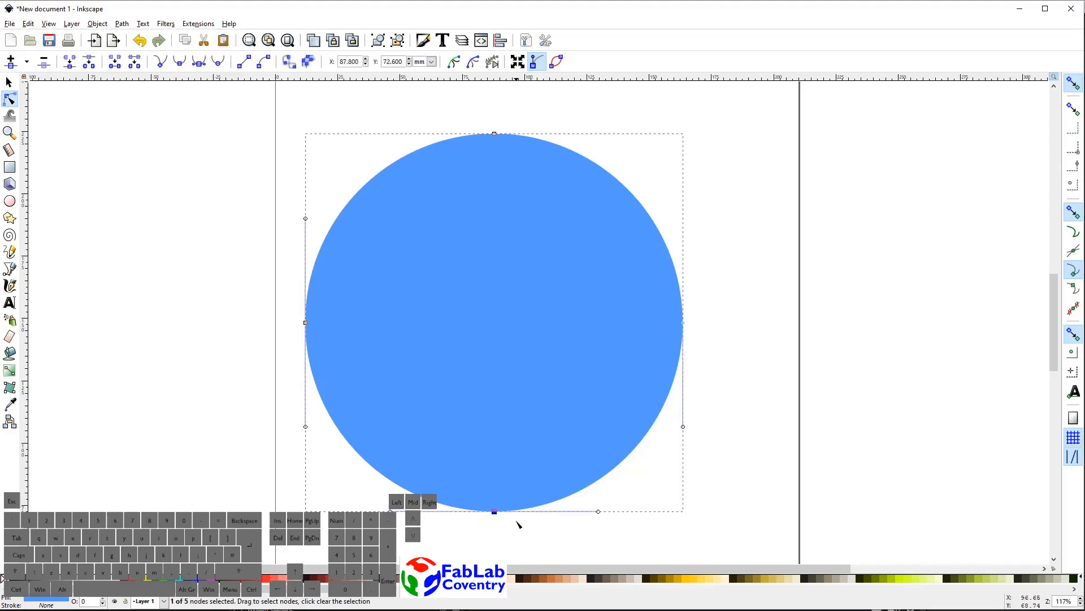
key(Delete)
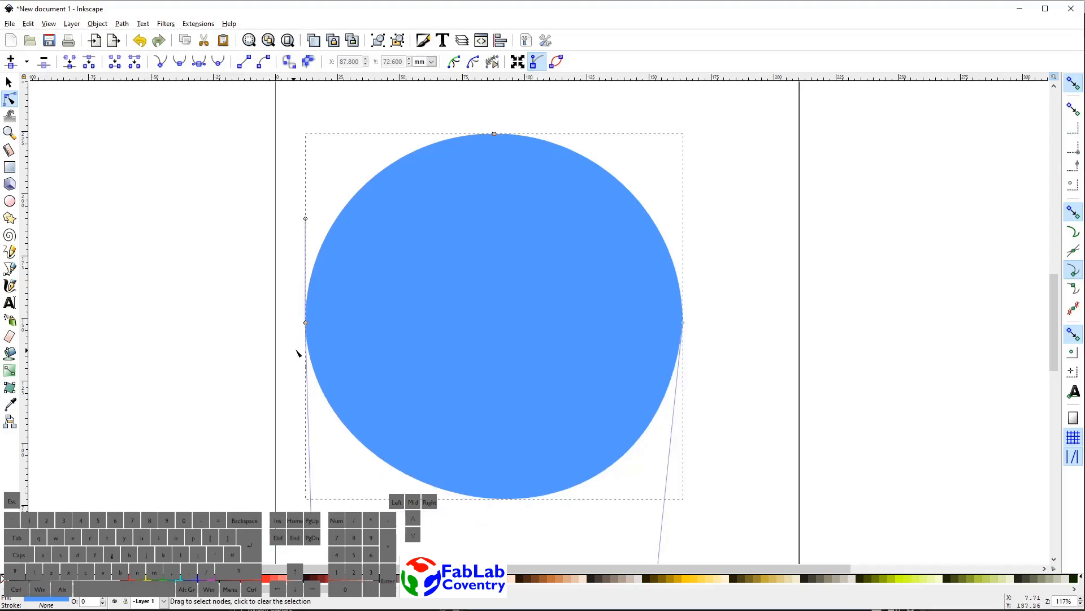
drag(291, 317, 709, 351)
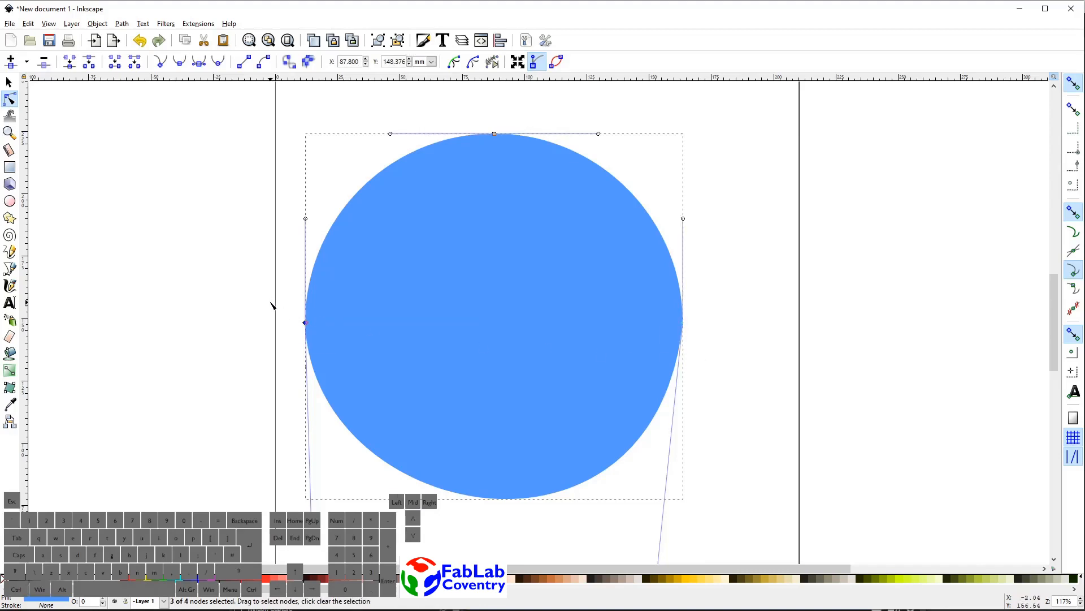
drag(272, 309, 768, 364)
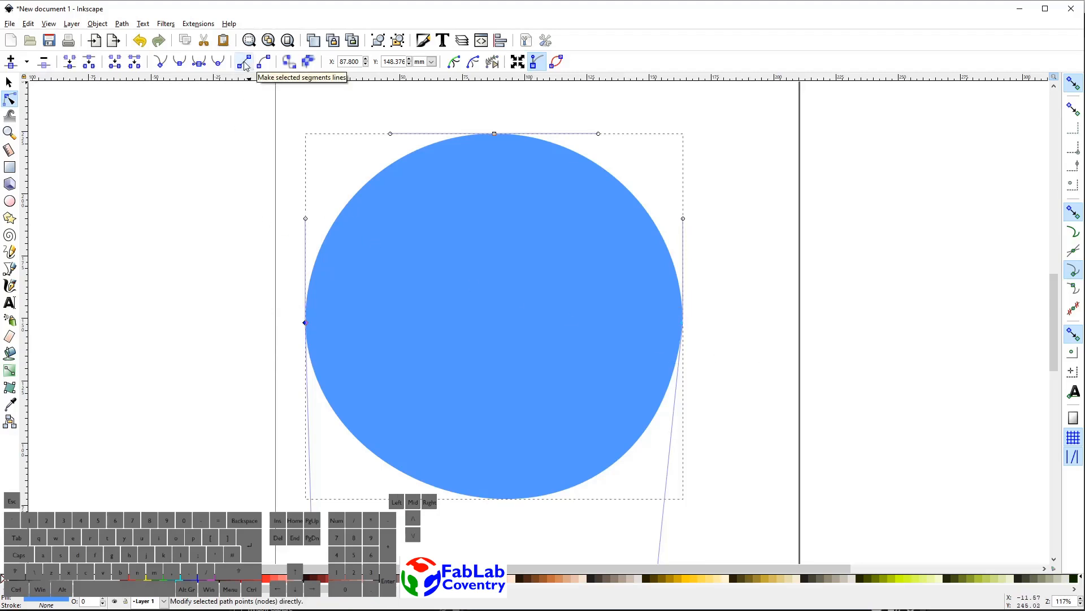
click(244, 63)
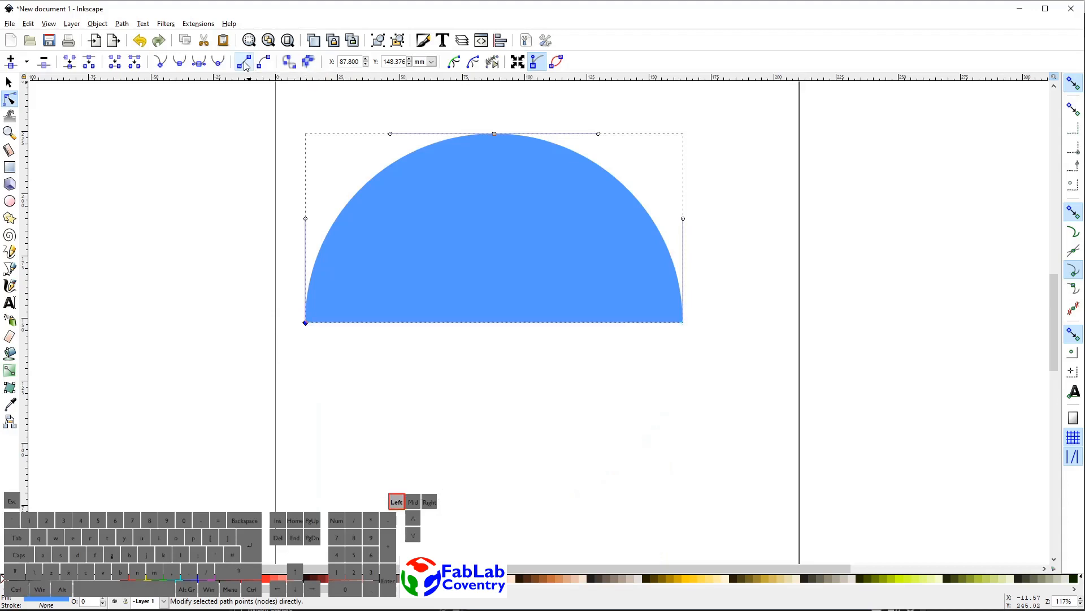
Duplicate the blue semicircle in place and fill the copy with red #FF5555.
click(10, 84)
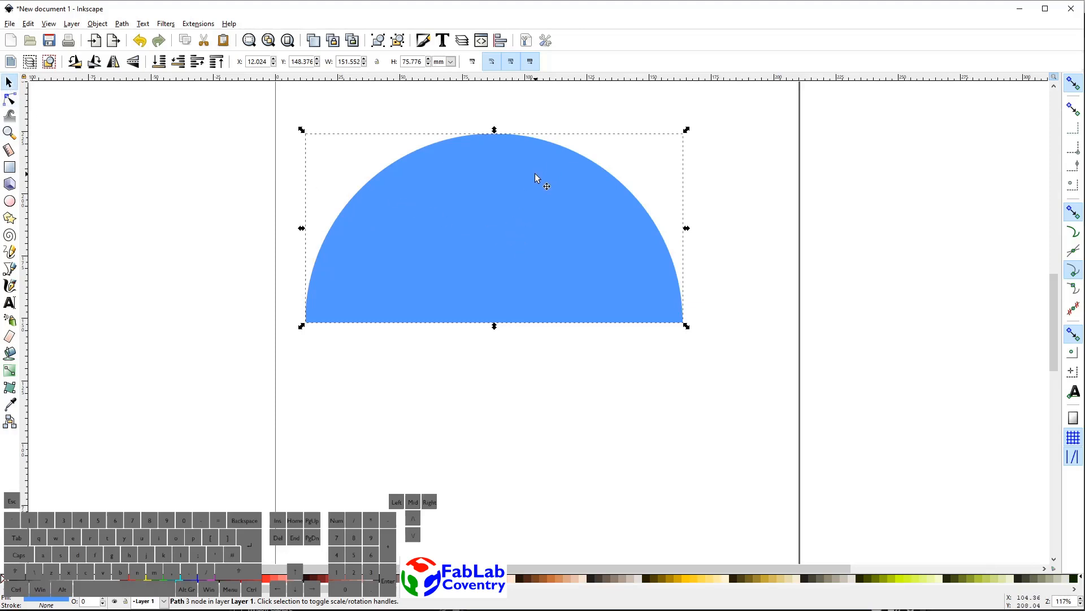
click(508, 187)
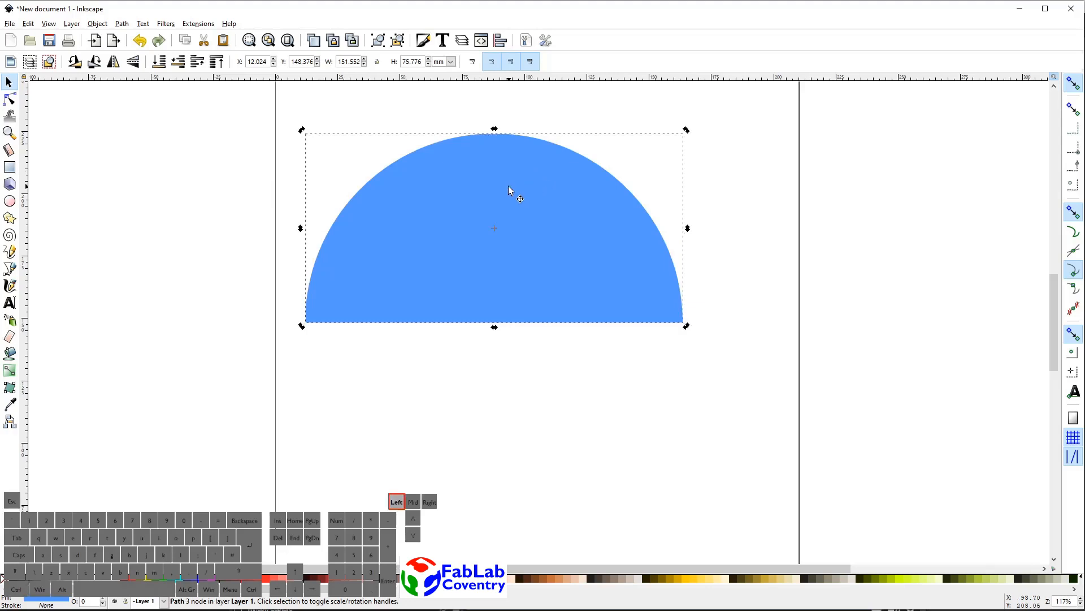
right_click(567, 202)
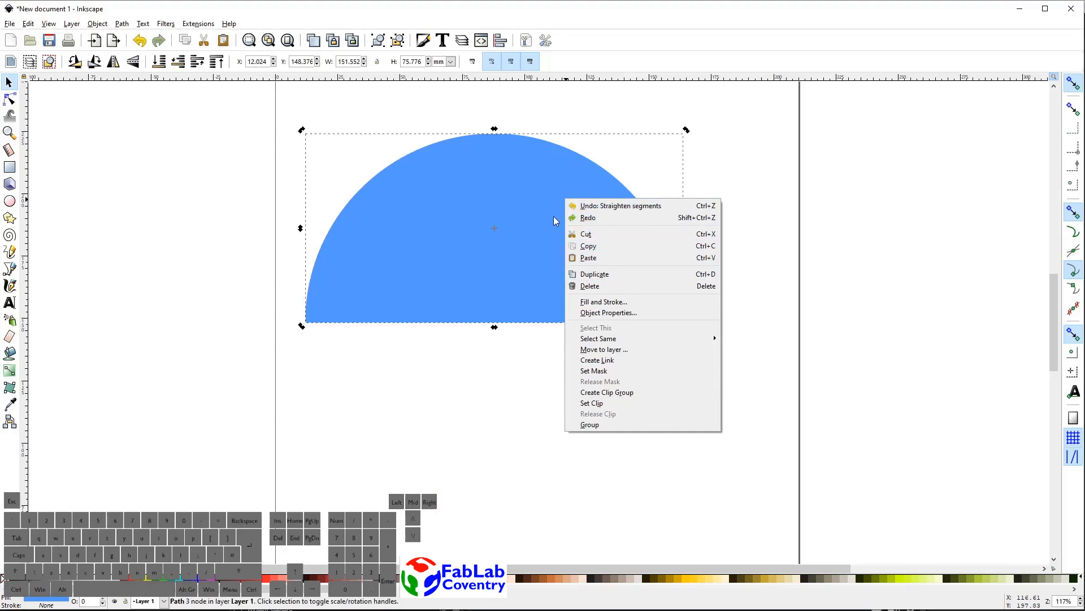
key(ctrl)
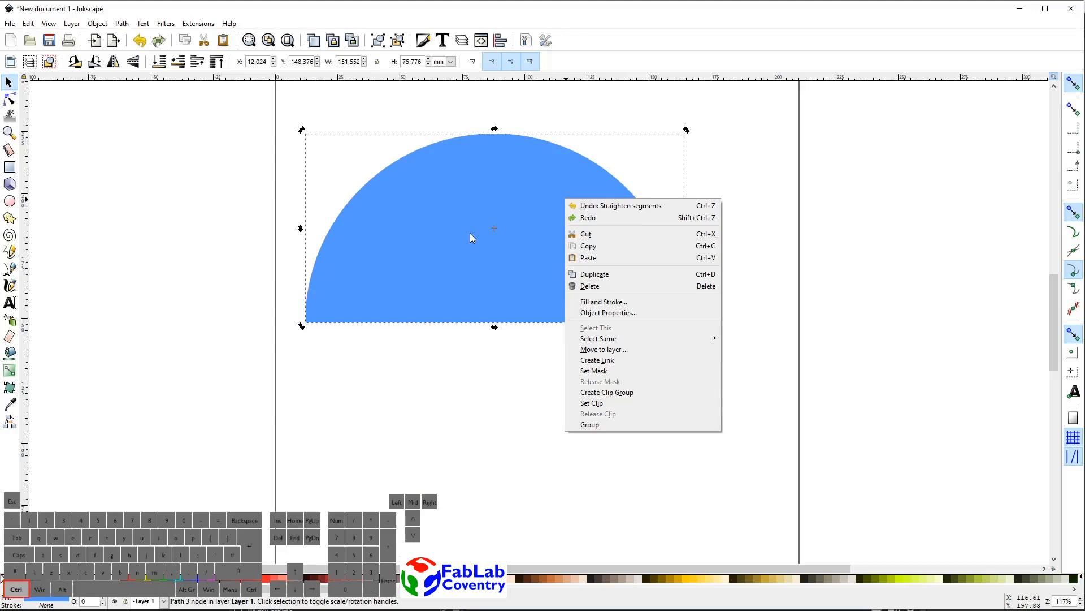
click(602, 275)
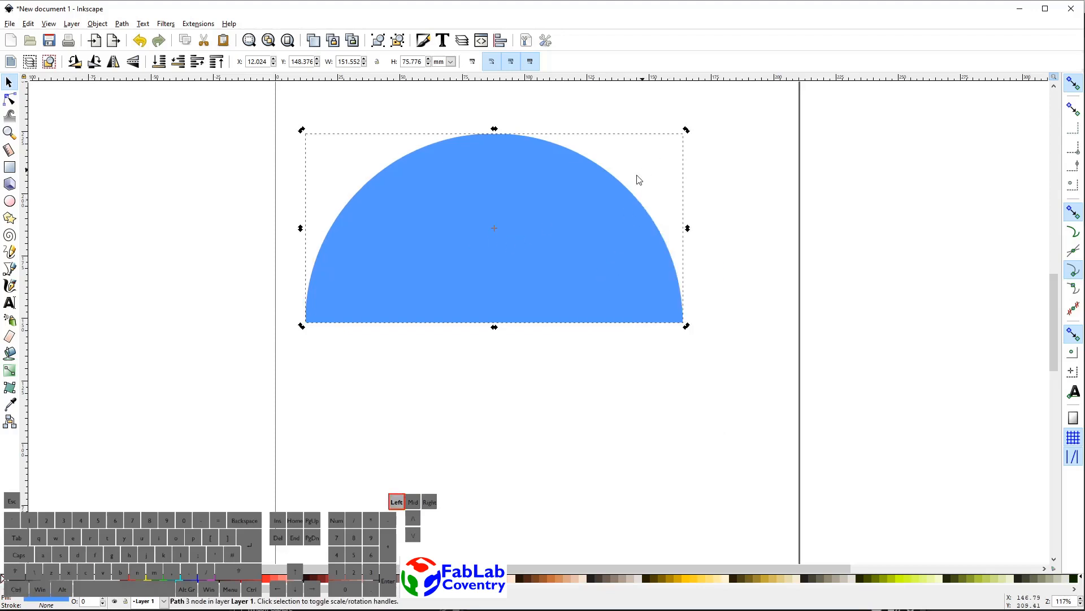
click(598, 207)
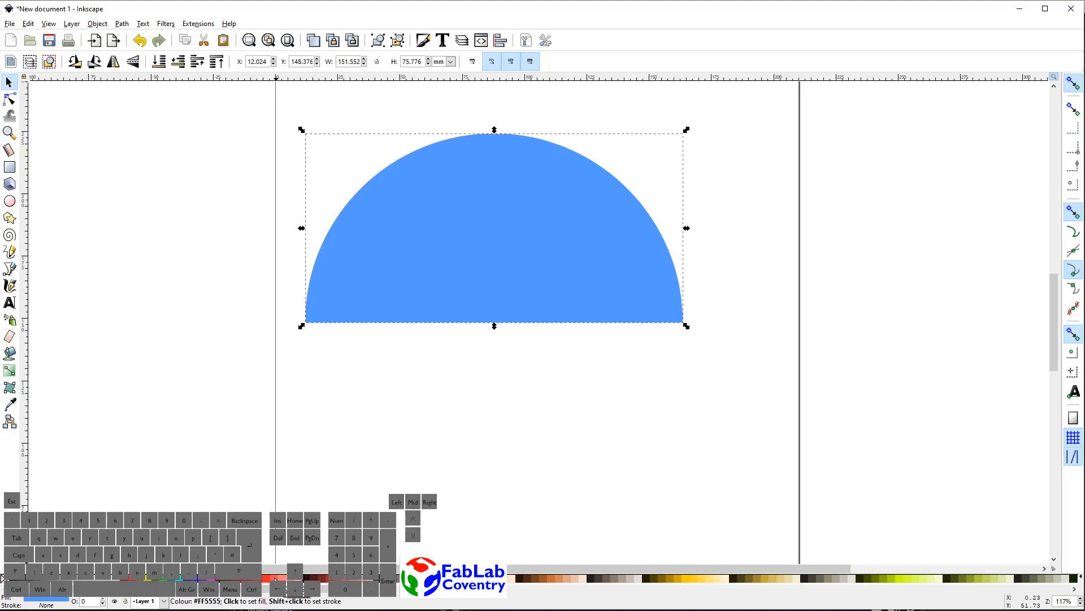
click(274, 579)
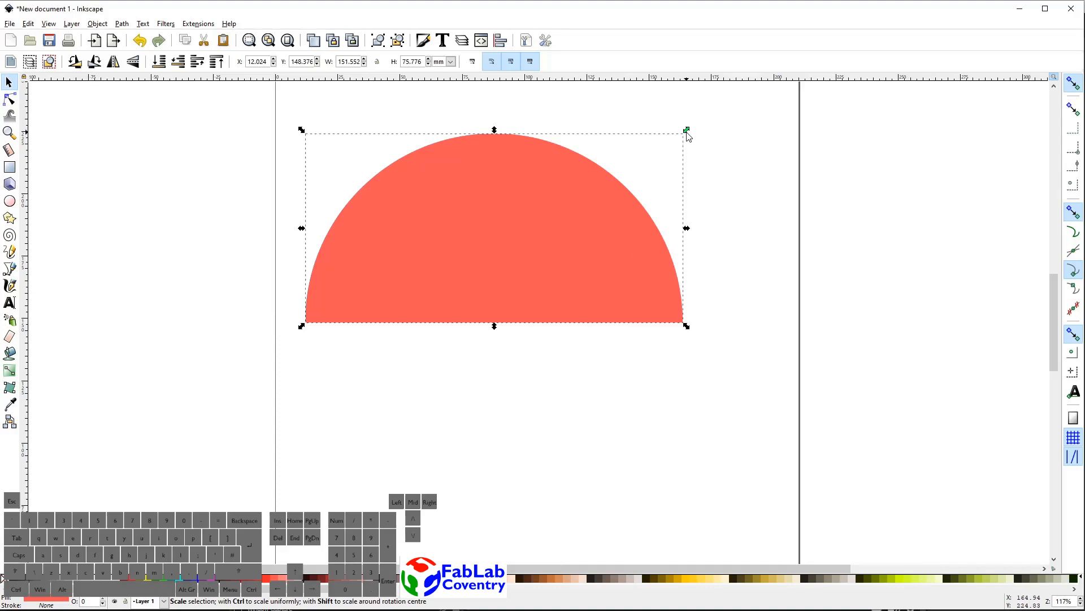
Scale the red semicircle proportionally to about 52 mm wide and move it inside the blue semicircle.
drag(687, 130, 502, 256)
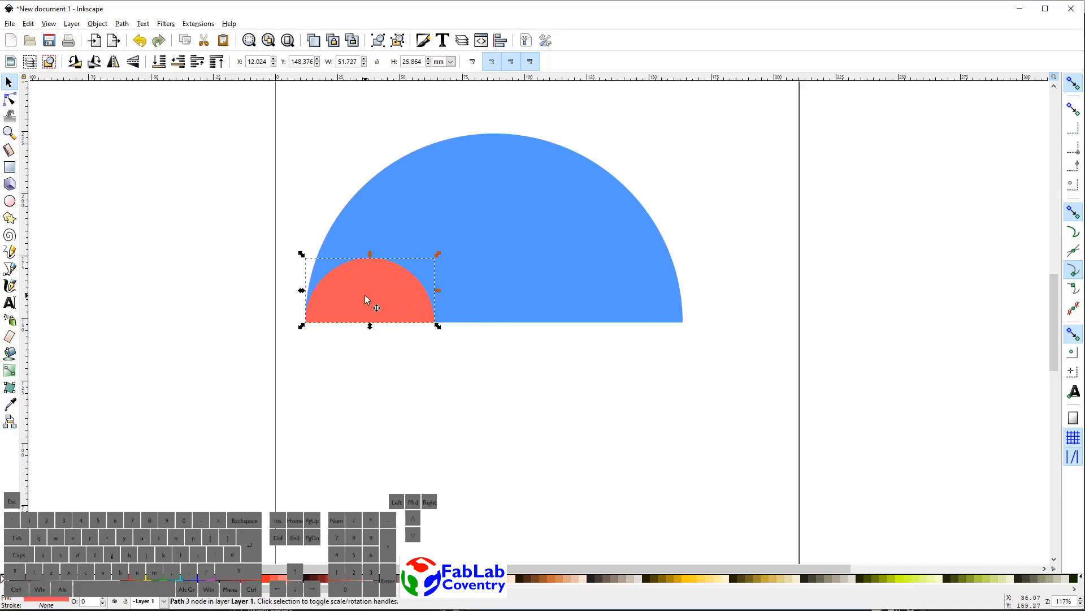
drag(365, 296, 440, 242)
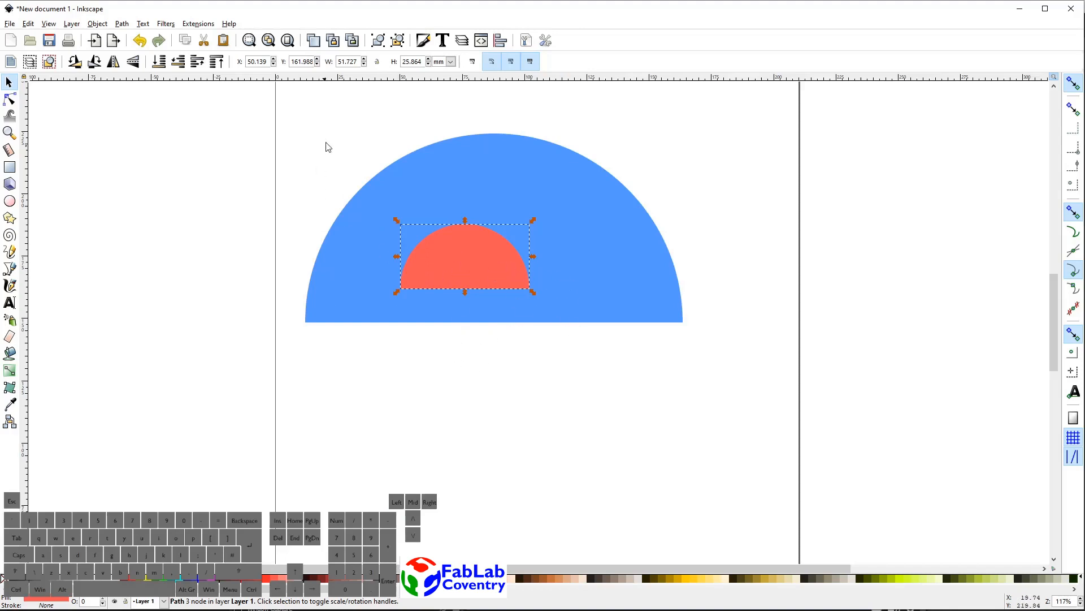
Align both semicircles relative to the last selected, centring them on the vertical axis and lining up their bottom edges.
drag(272, 111, 758, 383)
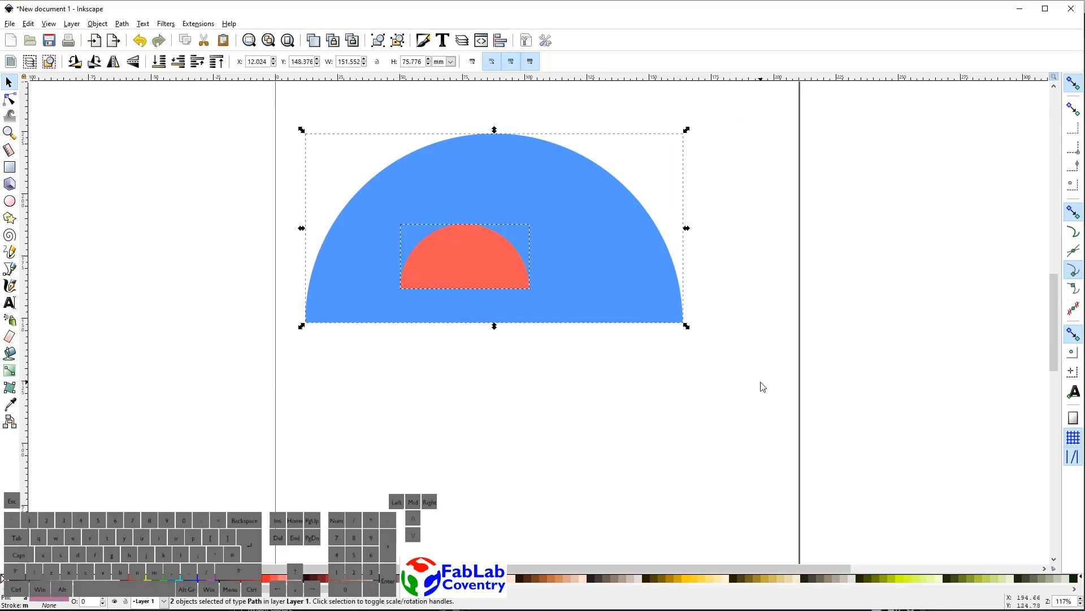
click(501, 42)
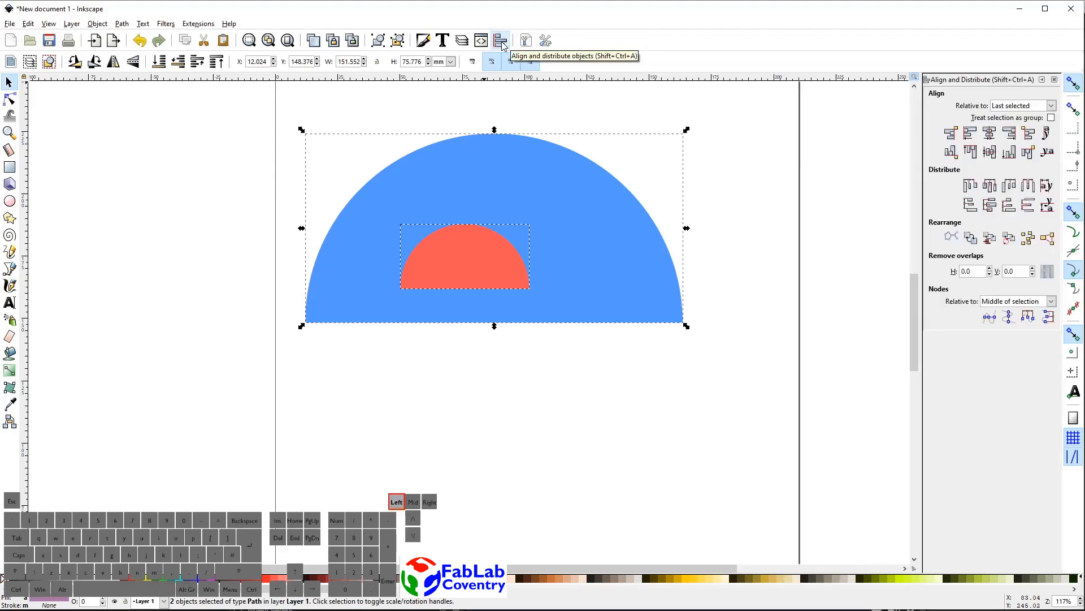
click(991, 134)
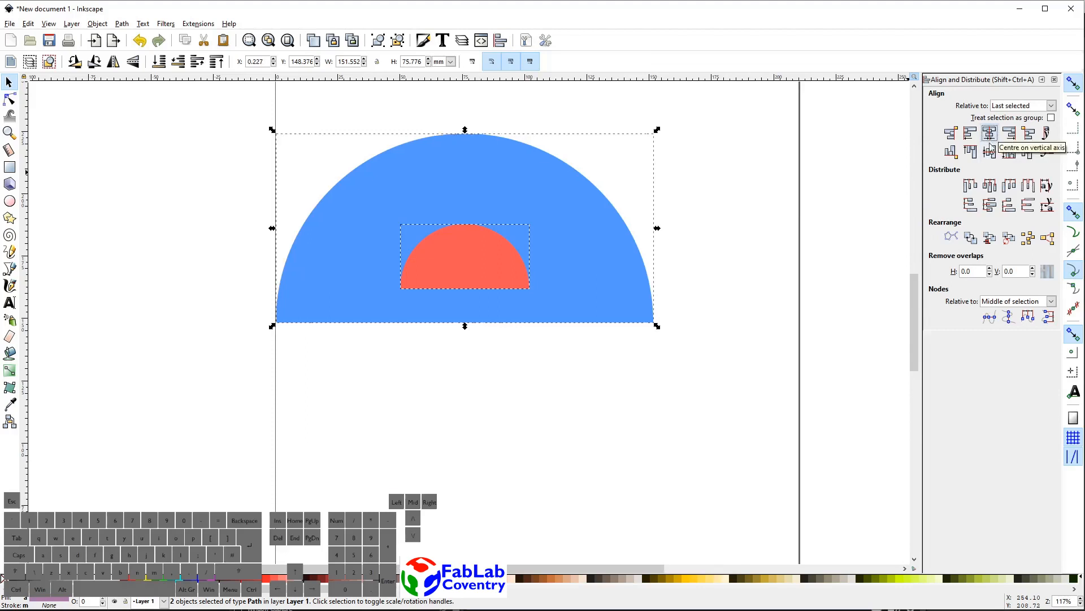
click(1010, 153)
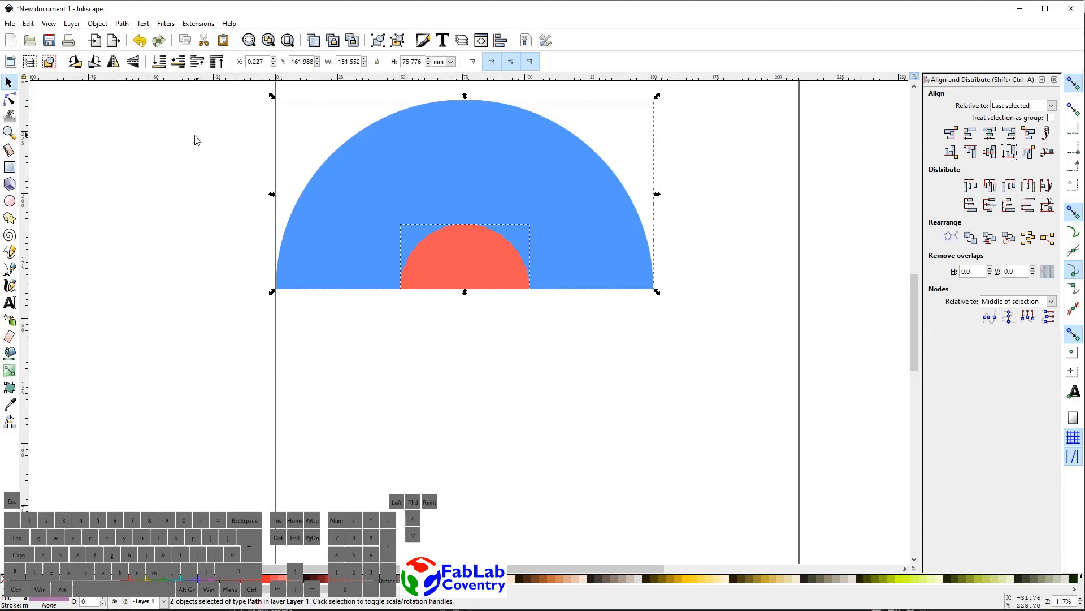
Subtract the red semicircle from the blue one with Difference and move the resulting arch further inside the page.
click(122, 24)
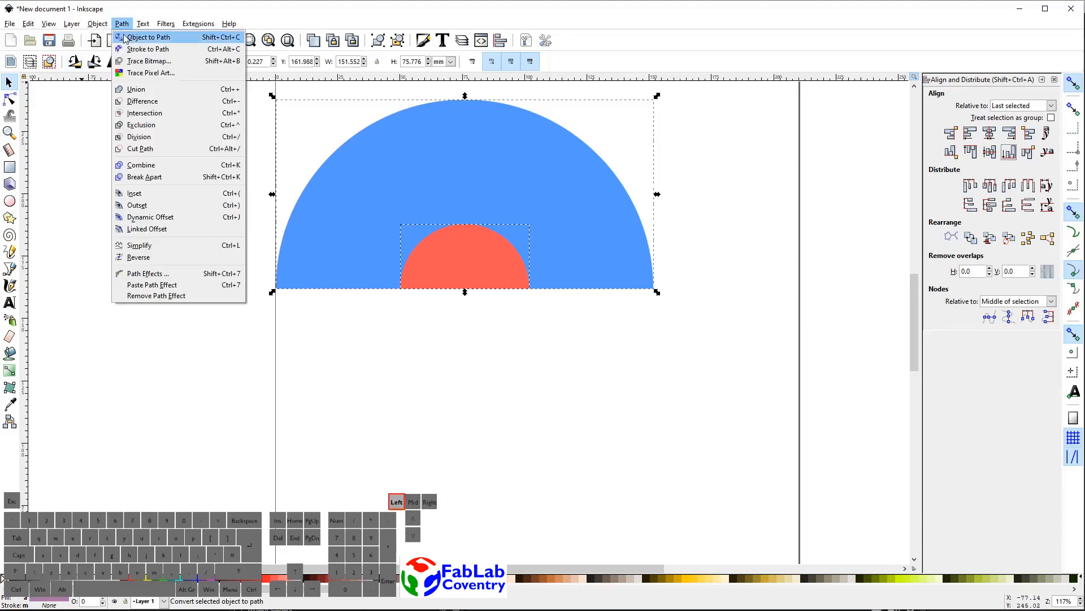
click(142, 103)
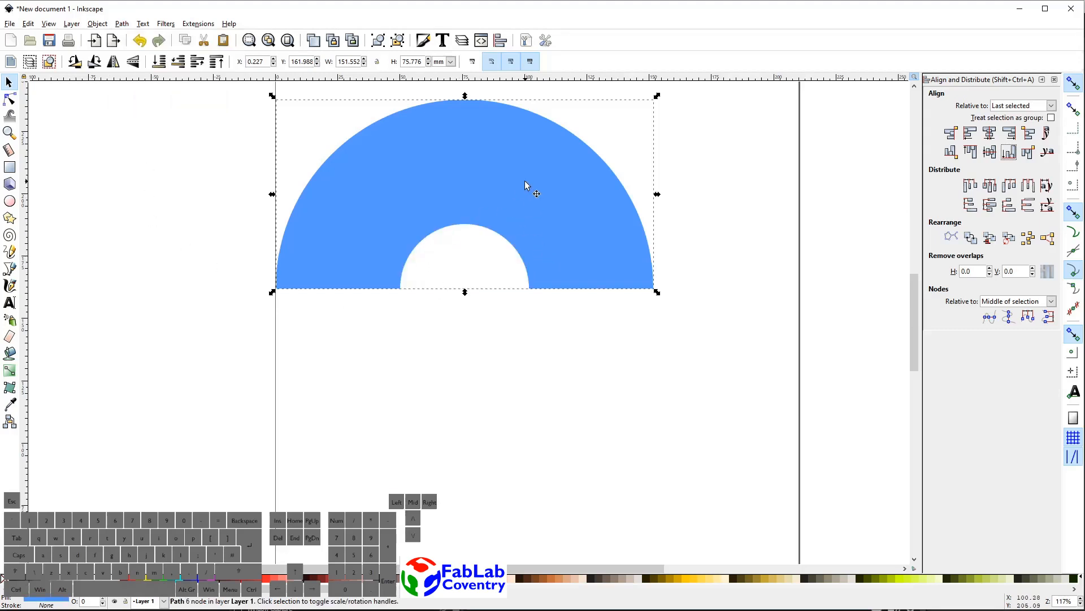
drag(506, 171, 559, 214)
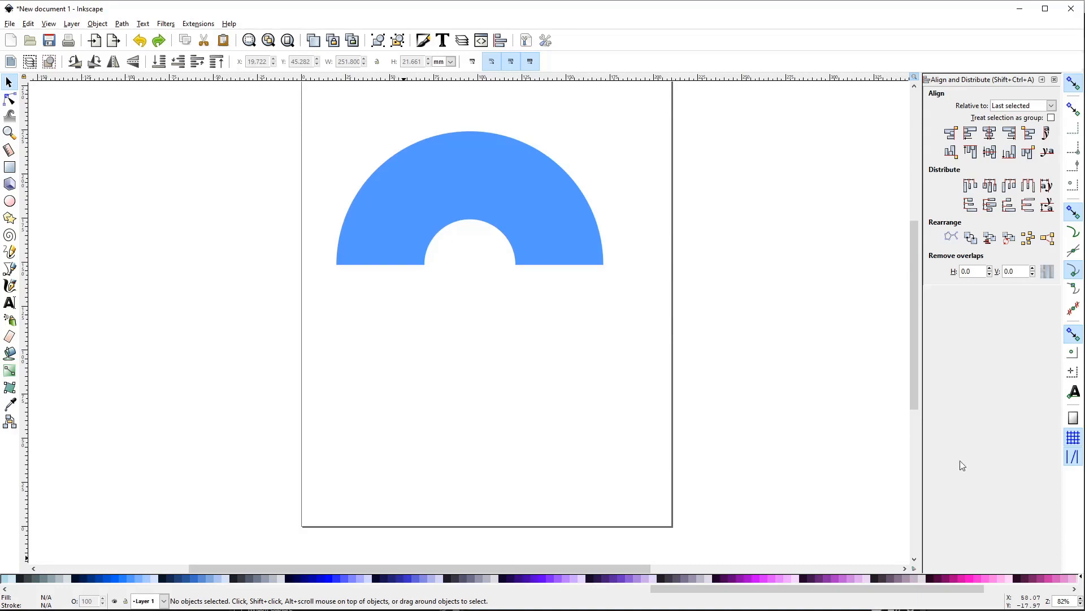
Apply a radial gradient fill to the arch, centred at its base midpoint, with one radius reaching its top and the other its lower-left outer corner.
click(10, 373)
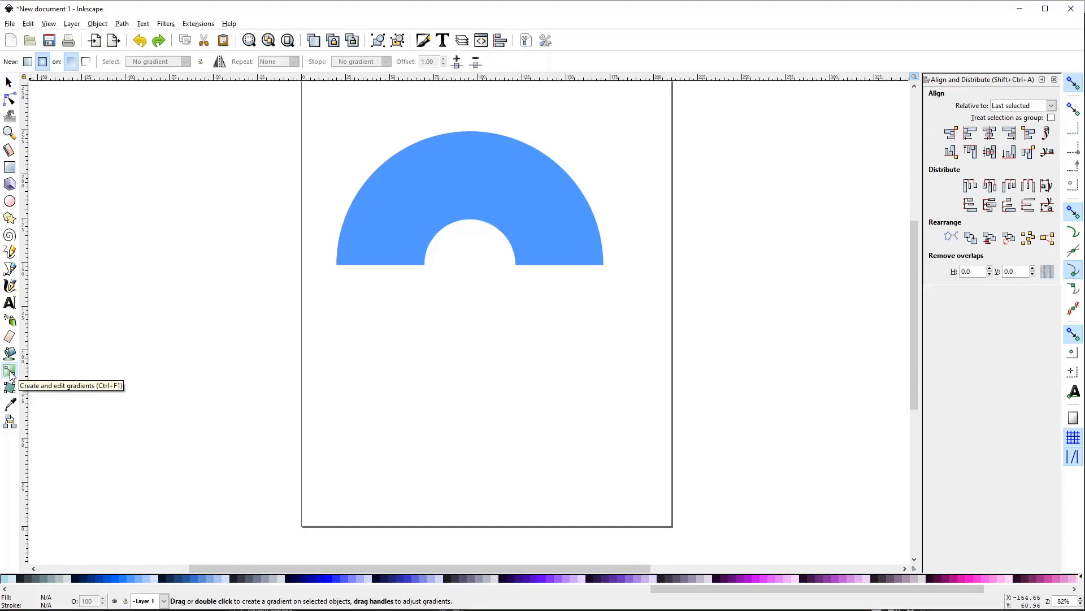
click(42, 62)
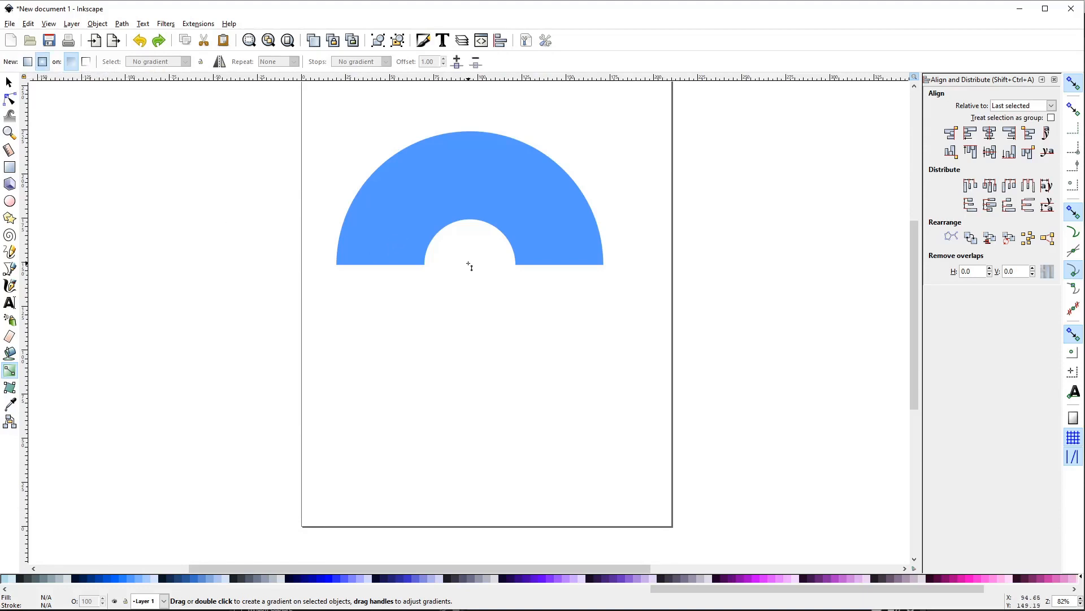
ctrl+scroll(506, 266, up, 2)
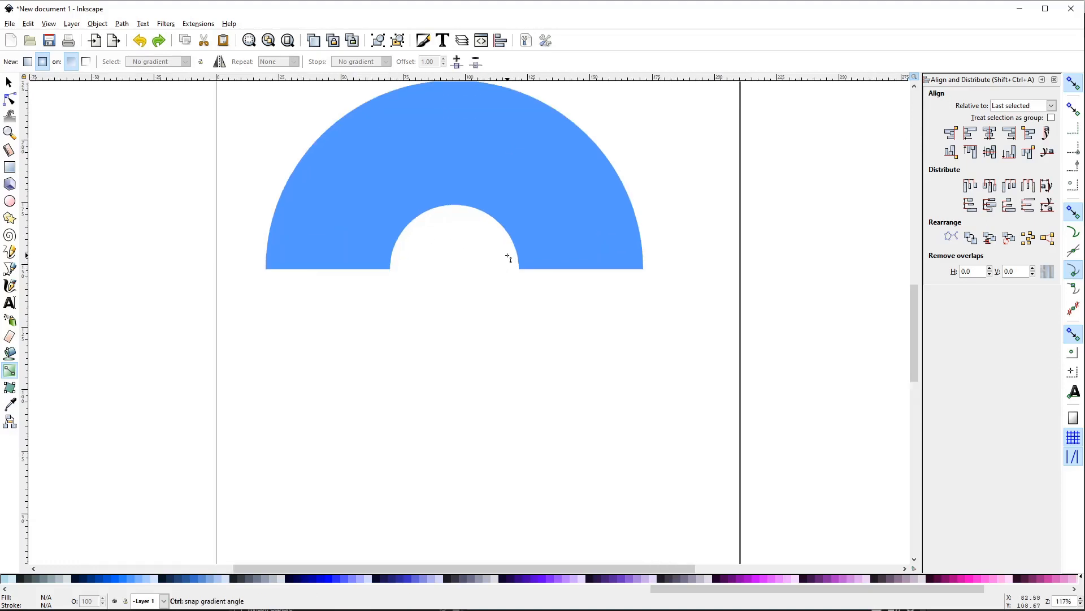
scroll(492, 254, up, 2)
scroll(482, 249, up, 2)
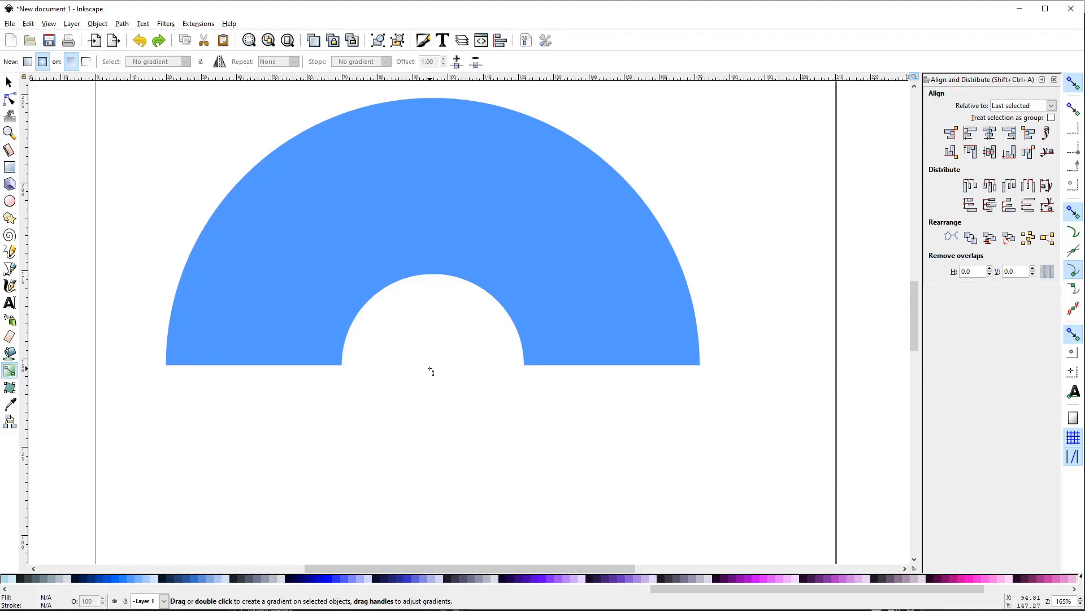
drag(430, 368, 438, 309)
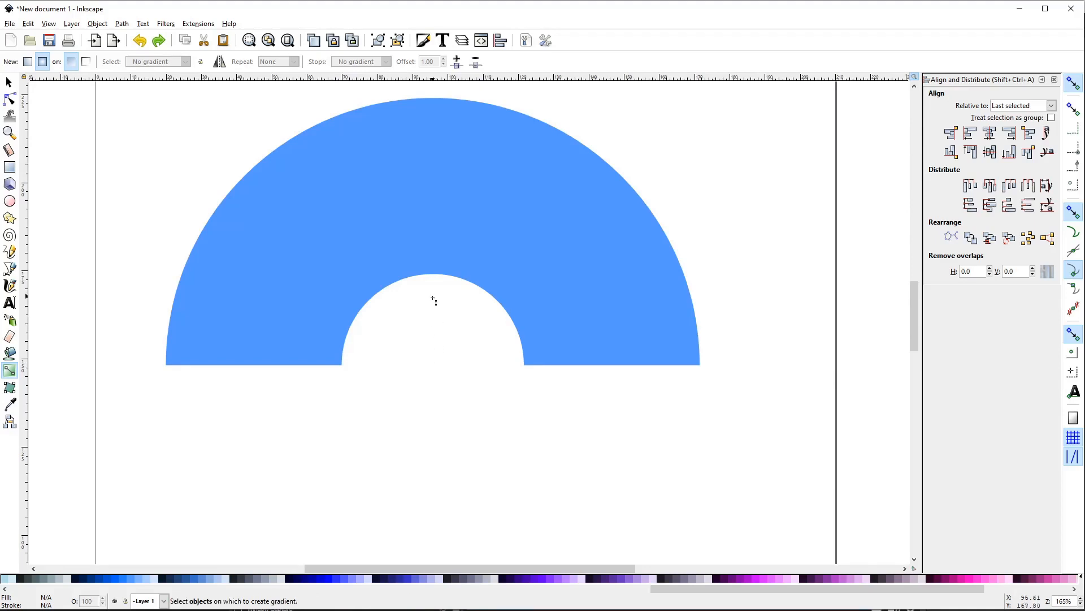
click(430, 204)
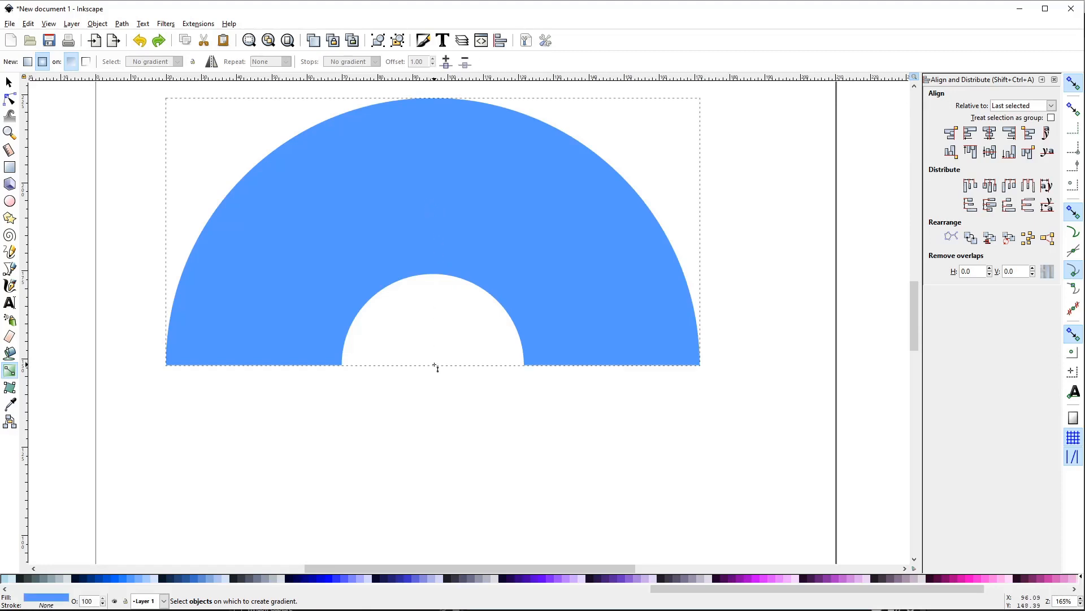
drag(434, 366, 433, 99)
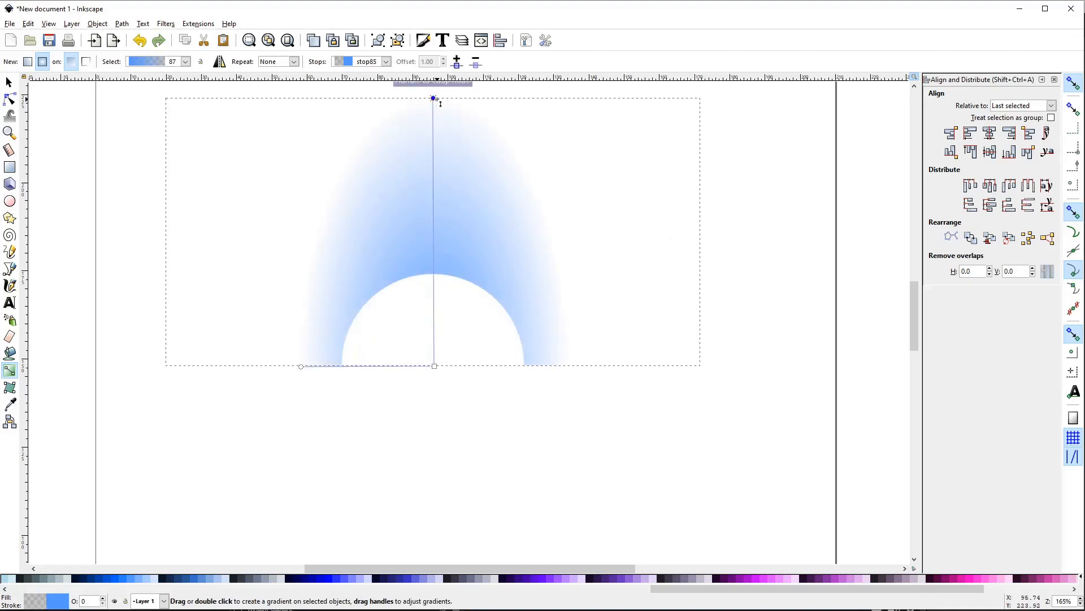
click(302, 367)
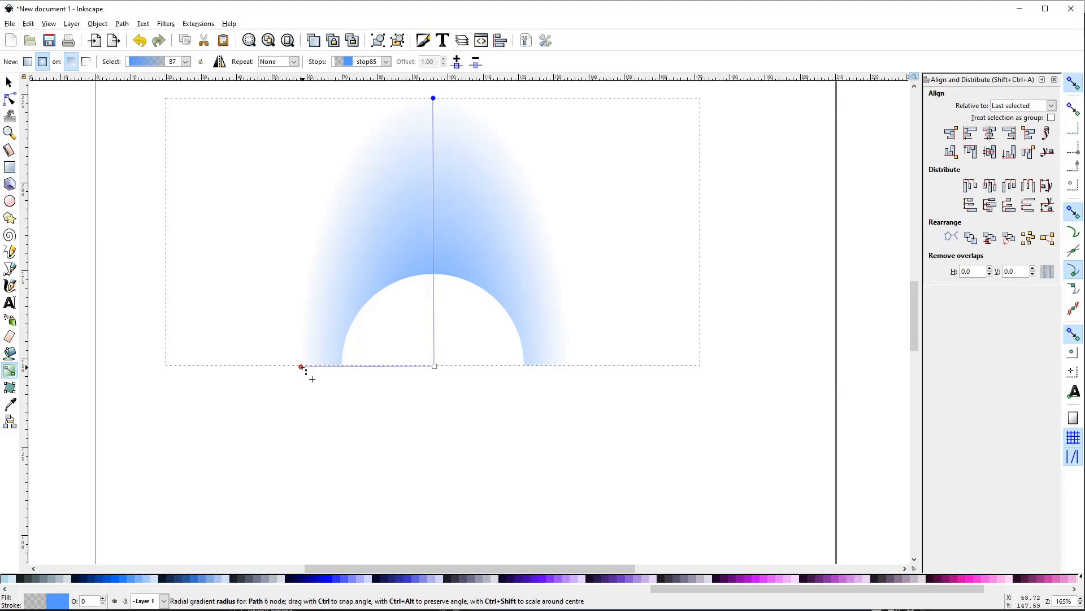
drag(302, 367, 166, 366)
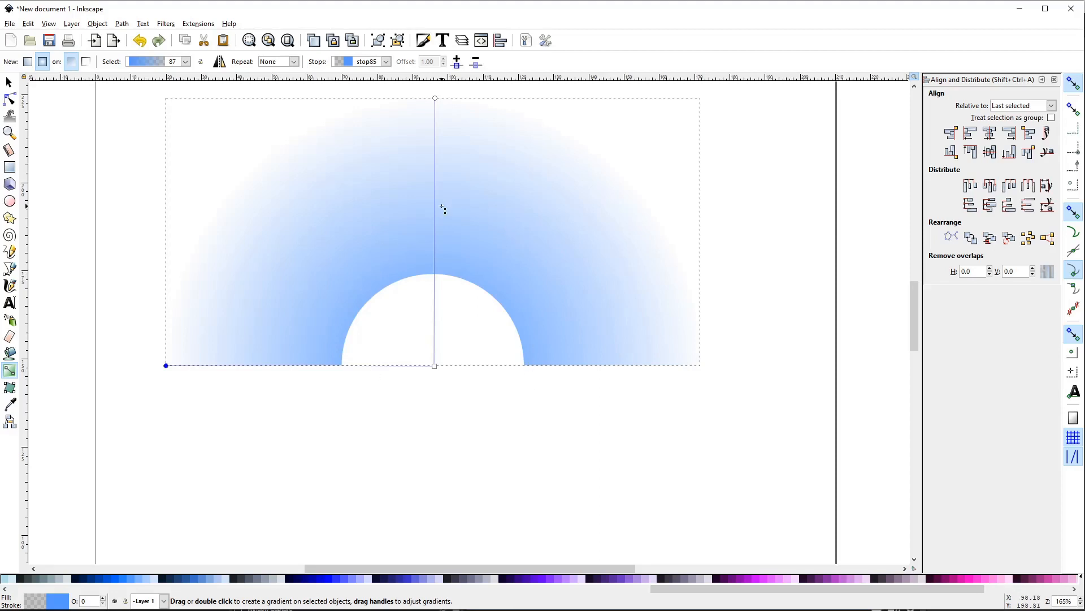
Recolour the radial gradient's centre stop purple and its outer end stop yellow (#FFFF00).
click(435, 99)
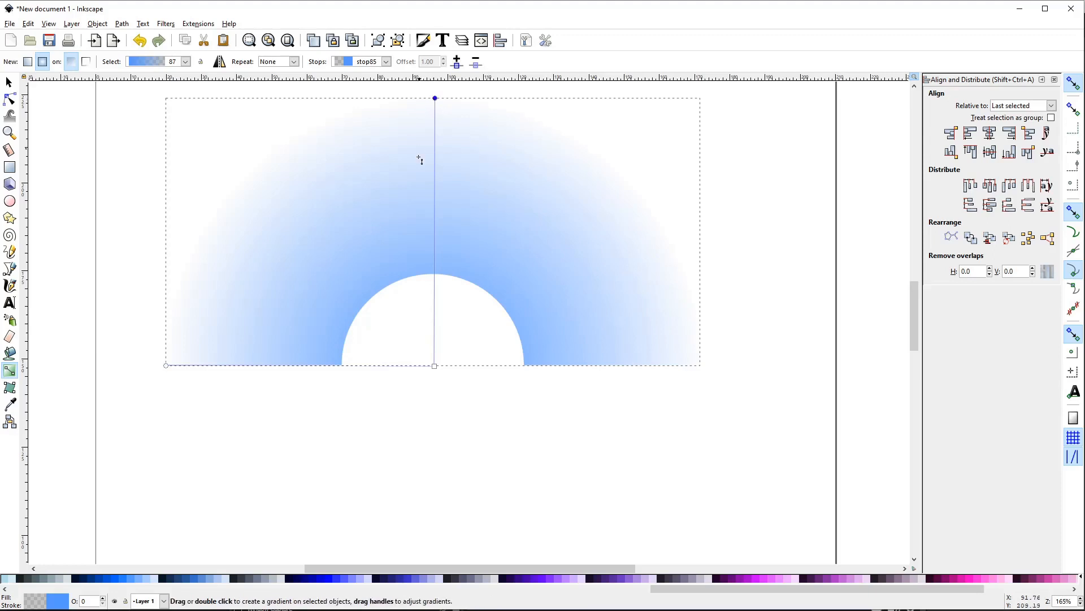
click(435, 366)
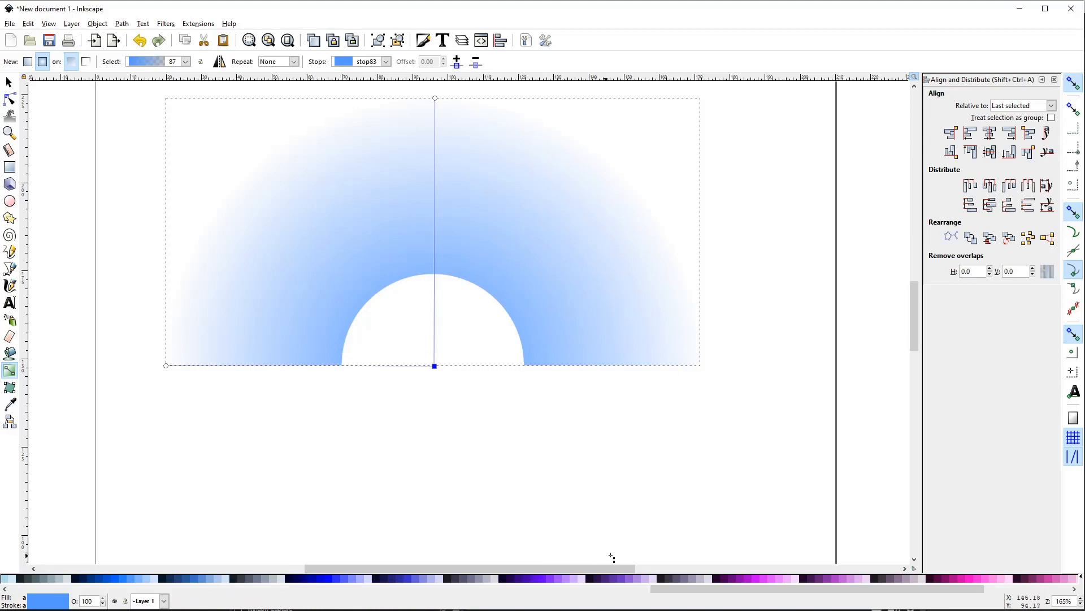
click(752, 582)
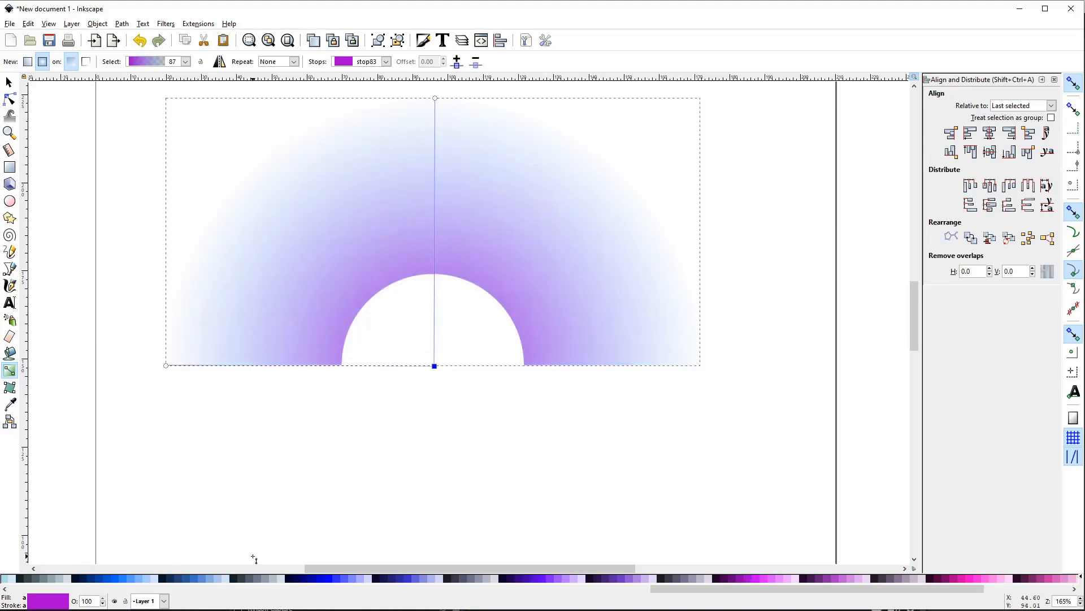
scroll(168, 577, right, 3)
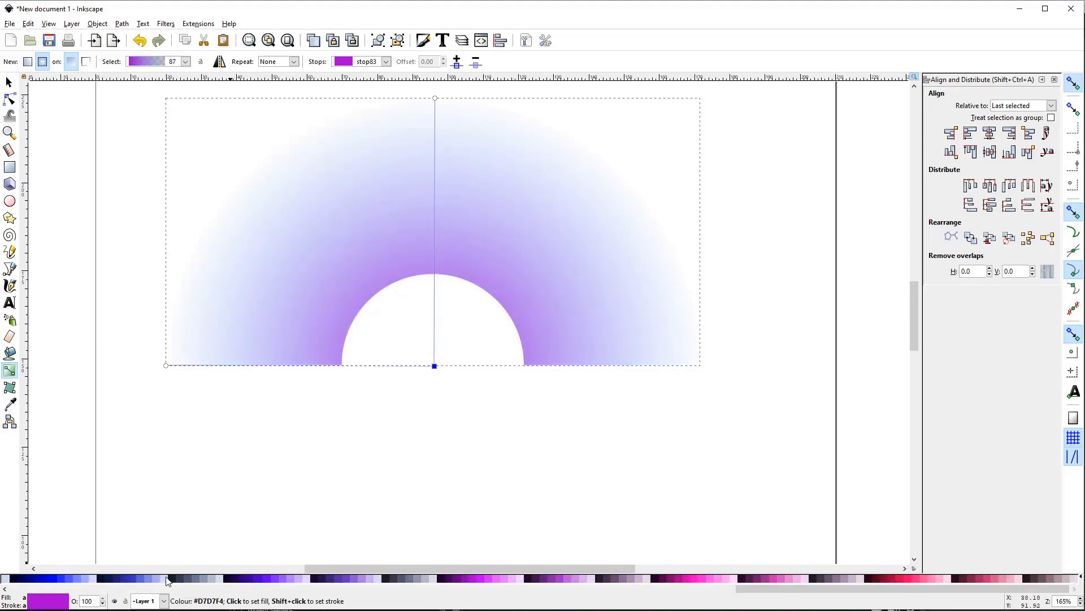
scroll(65, 577, left, 5)
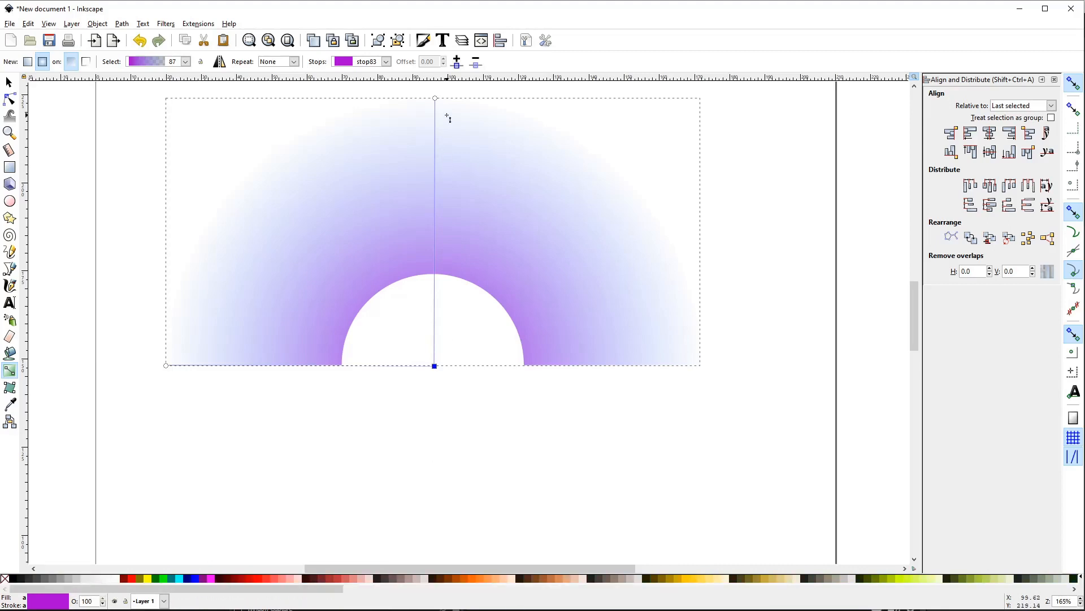
click(435, 99)
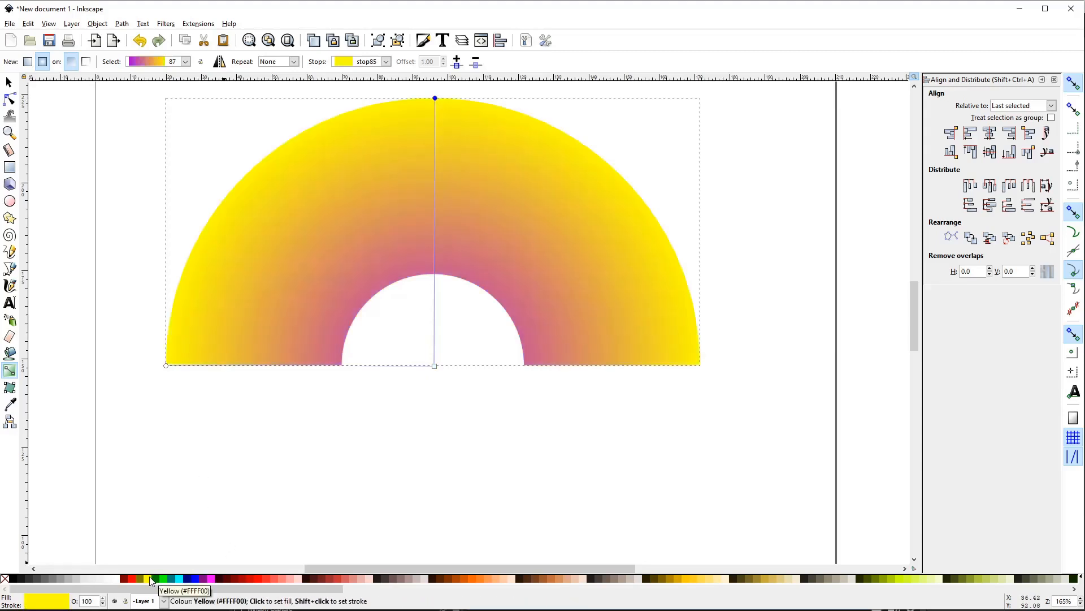
click(149, 578)
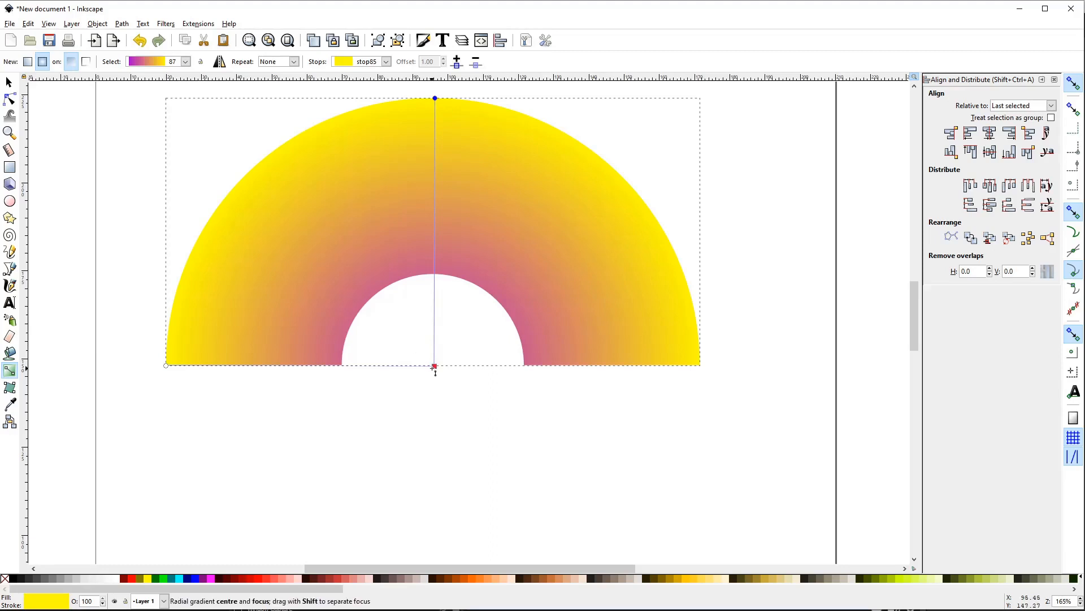
Add a gradient stop at about offset 0.61 on the vertical radius and colour it yellow-green.
double_click(435, 205)
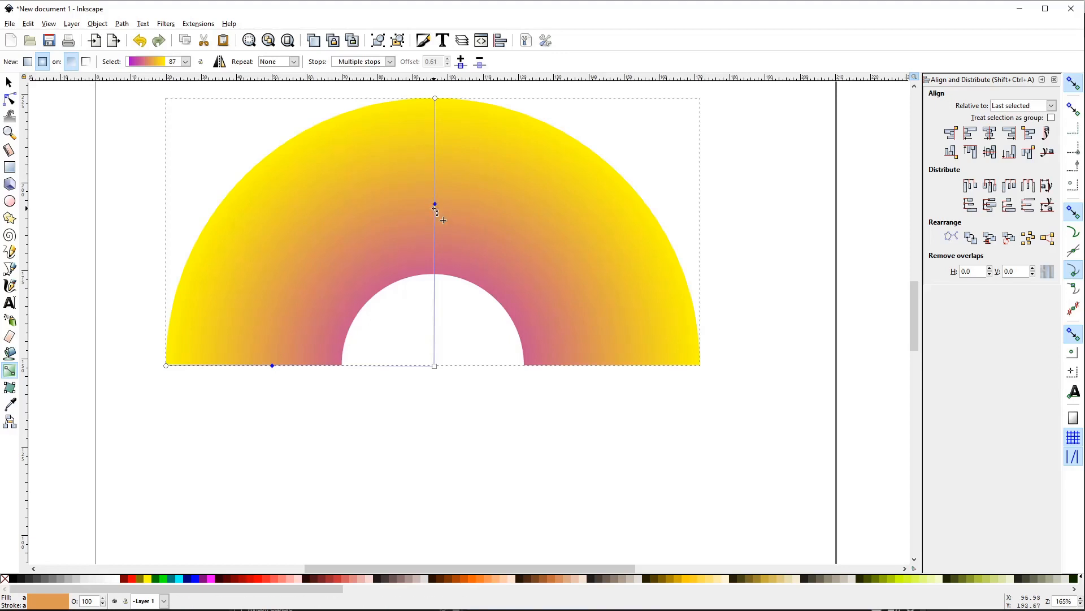
click(470, 578)
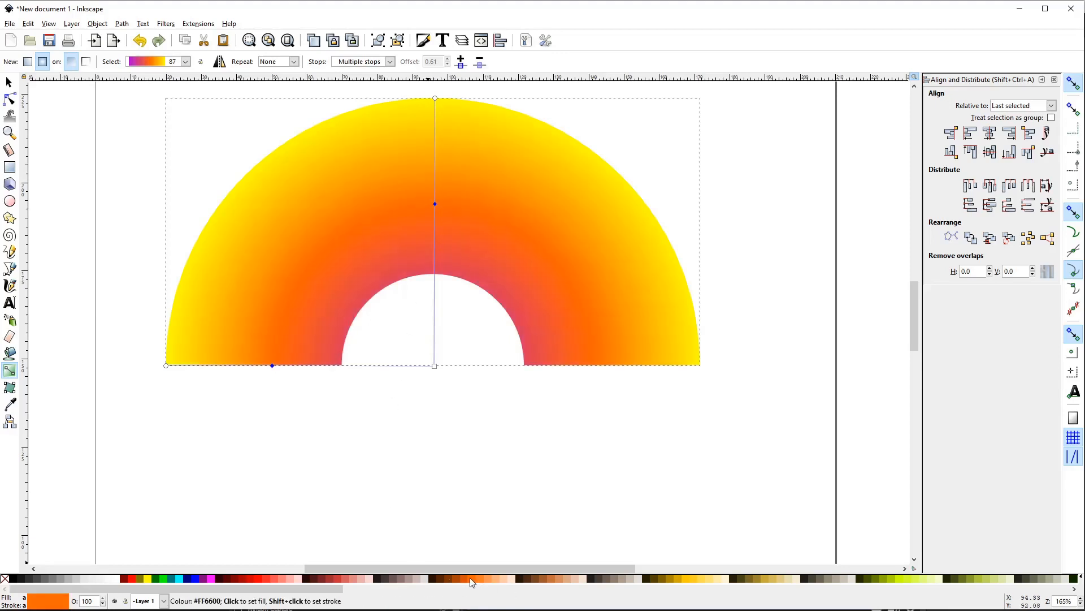
click(901, 578)
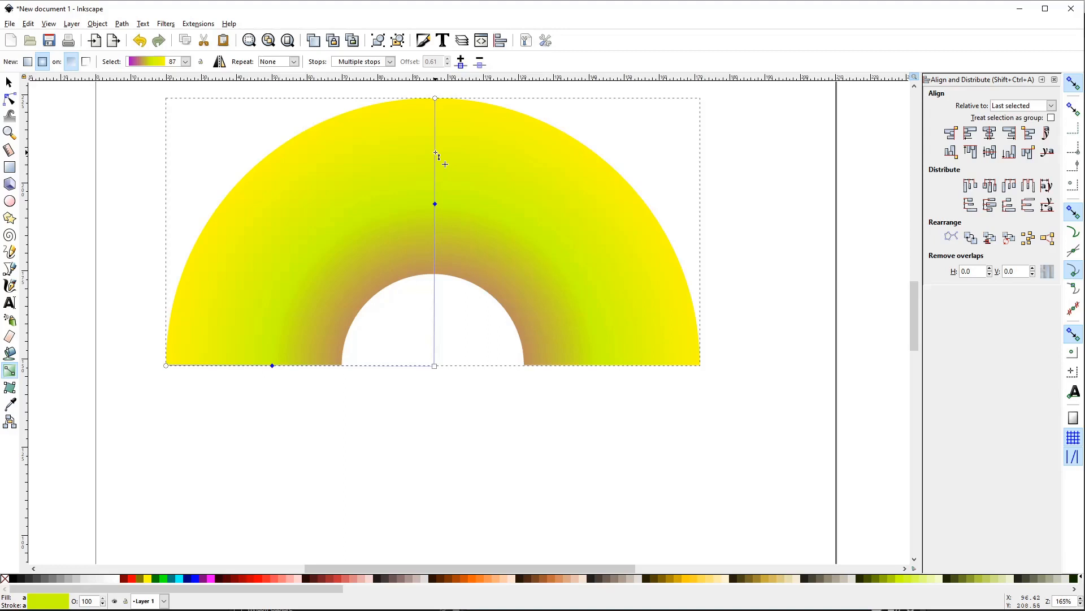
Add three closely spaced stops just inside the arch's outer edge, coloured cyan, magenta and pinkish red from the outside inwards.
double_click(434, 113)
click(180, 579)
double_click(435, 127)
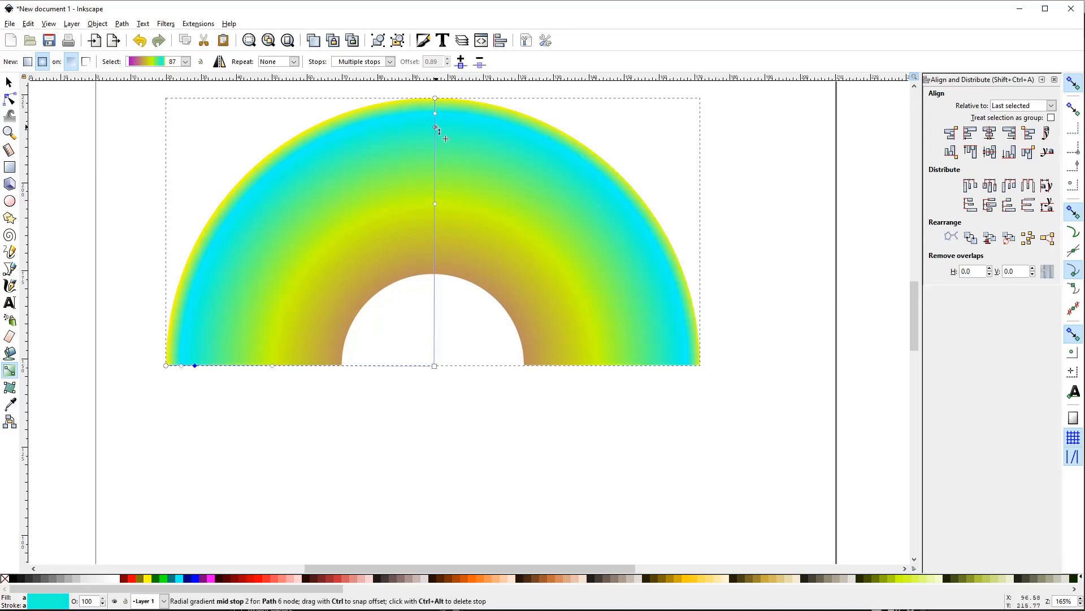
scroll(517, 581, down, 10)
click(494, 578)
double_click(435, 141)
click(905, 568)
click(905, 578)
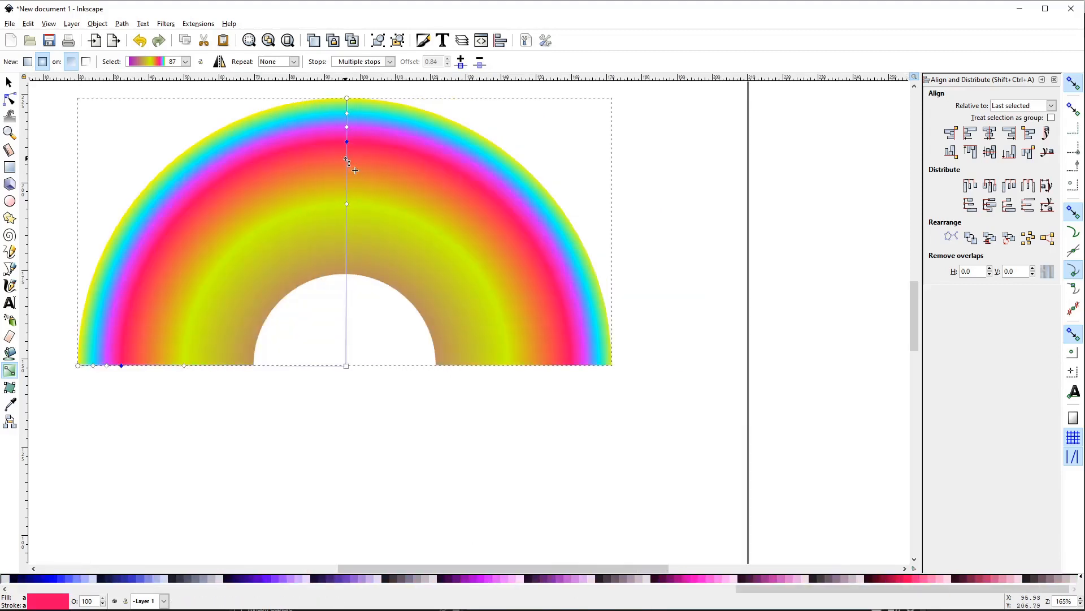
Add an orange stop just inside the pinkish-red one and shift the yellow-green stop outward to offset 0.68.
double_click(346, 157)
scroll(473, 580, up, 3)
click(473, 578)
mouse_move(347, 203)
mouse_down()
mouse_move(347, 174)
mouse_move(347, 205)
mouse_move(346, 183)
mouse_up()
Add two stops inside the yellow-green one, colouring the outer one green and the inner one purple.
double_click(347, 198)
click(823, 579)
scroll(463, 580, down, 1)
click(464, 580)
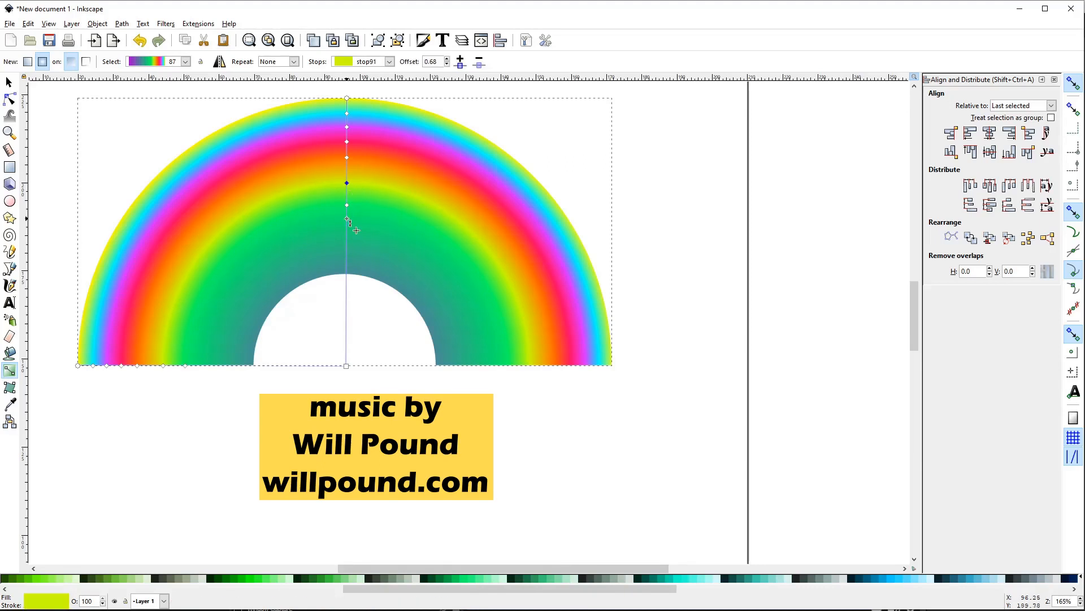
double_click(346, 219)
drag(441, 589, 841, 582)
click(469, 578)
Add pink, blue and green stops inside the purple one, placing the green stop at the arch's inner edge.
double_click(346, 238)
click(699, 579)
double_click(346, 256)
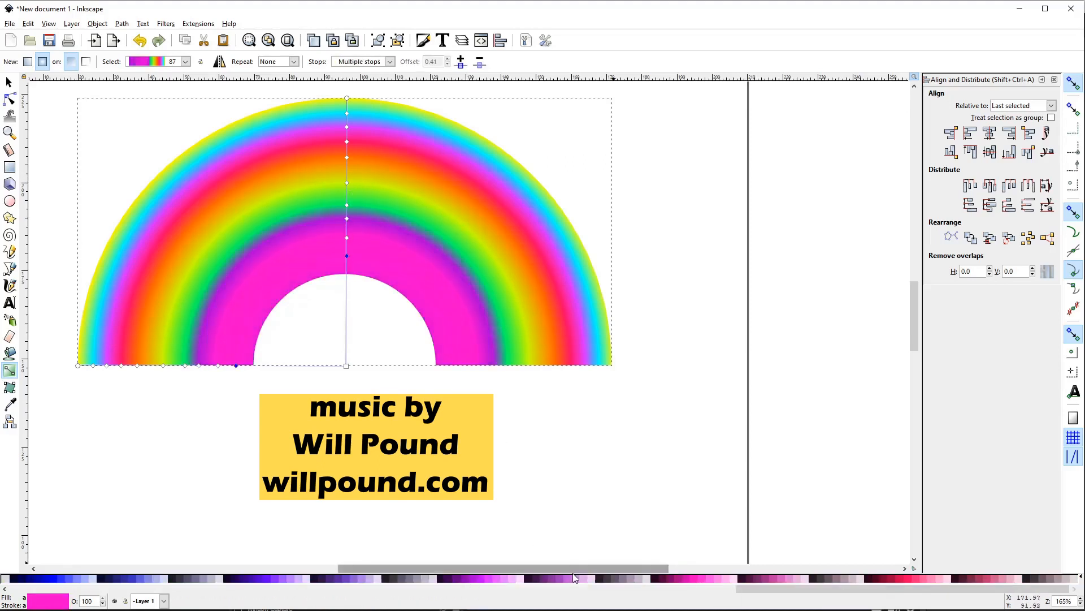
click(575, 579)
click(55, 579)
double_click(347, 276)
click(116, 589)
click(116, 588)
click(911, 580)
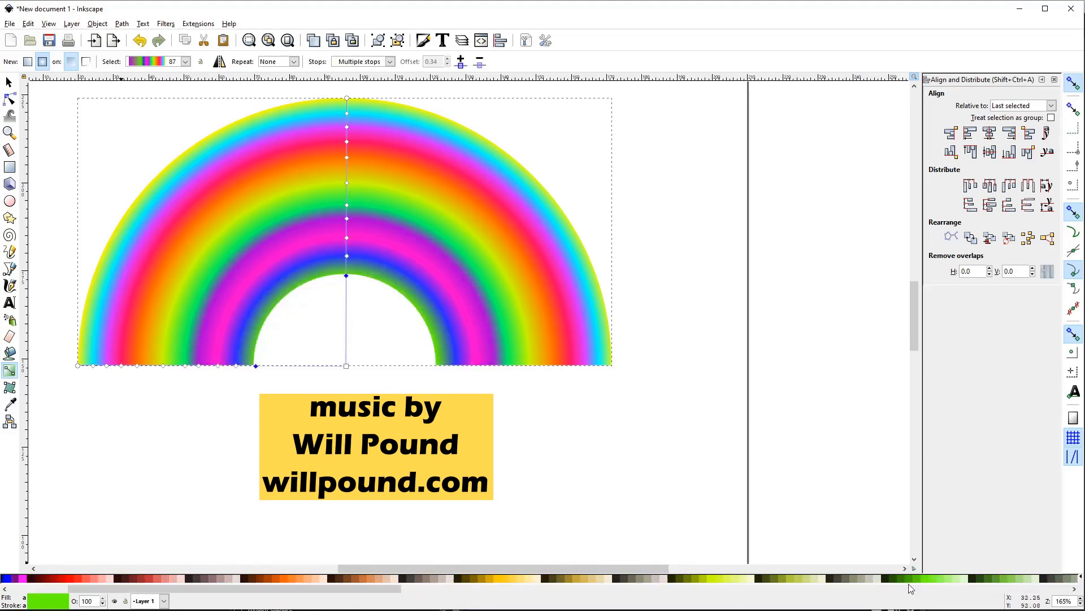
Recolour the gradient's centre stop red, add a stop at offset 0.25 inside the opening, and return to the selection tool.
click(346, 366)
click(71, 579)
double_click(346, 298)
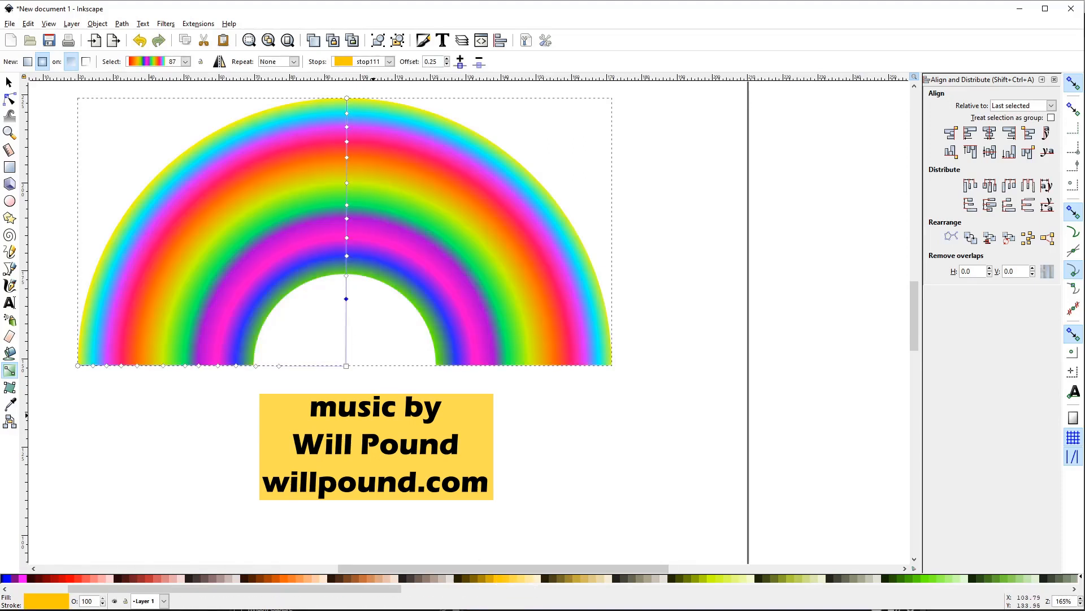
click(9, 82)
ctrl+scroll(126, 330, down, 3)
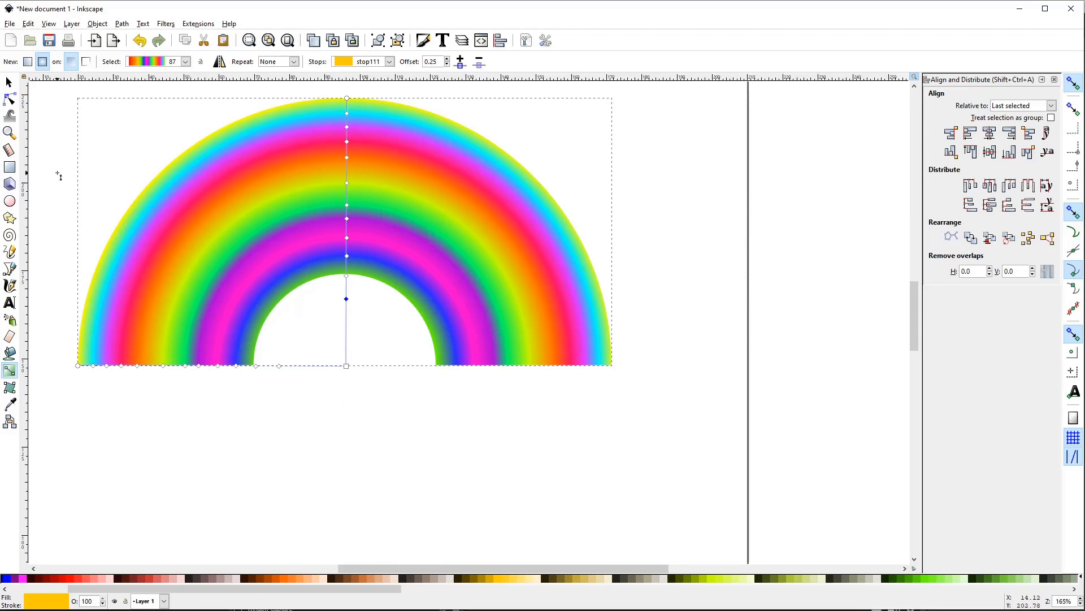
click(9, 84)
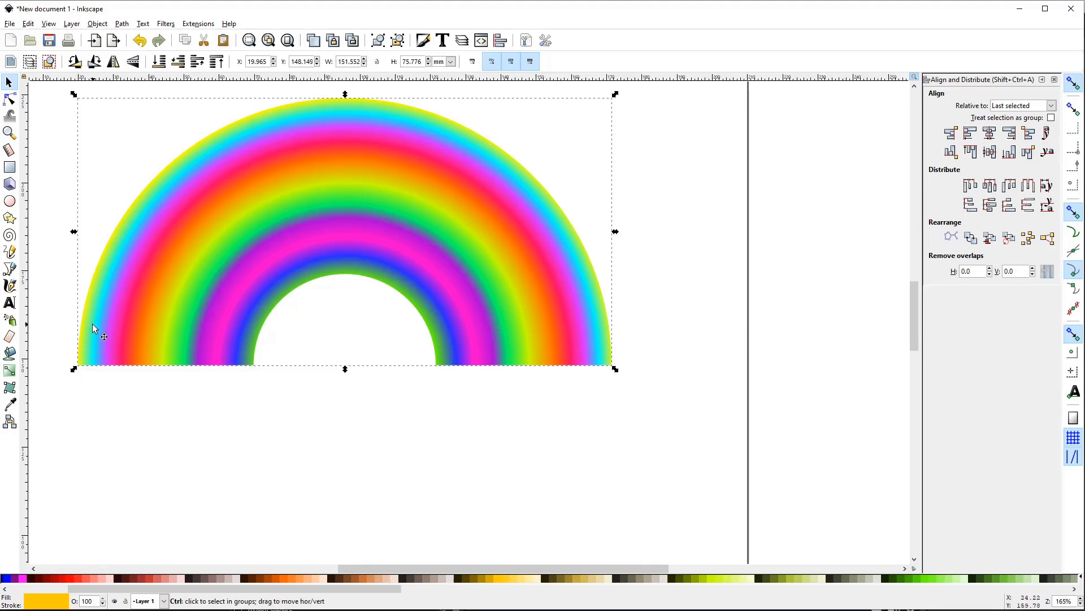
Examine the rainbow's size and placement against the whole page.
scroll(97, 316, down, 2)
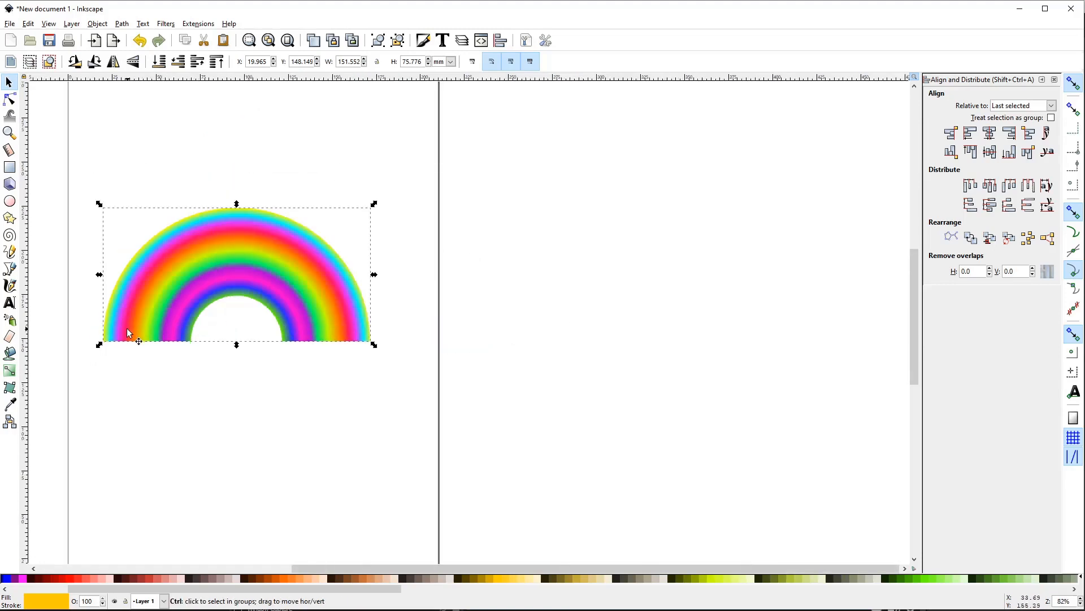
scroll(127, 328, down, 1)
scroll(125, 331, left, 5)
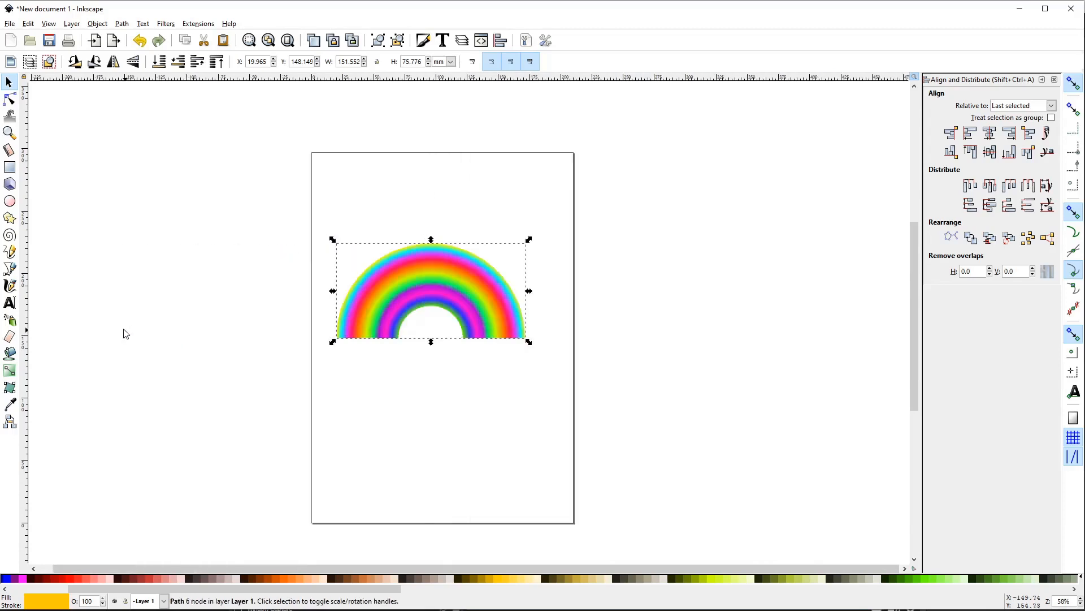
scroll(120, 328, up, 2)
scroll(120, 327, down, 3)
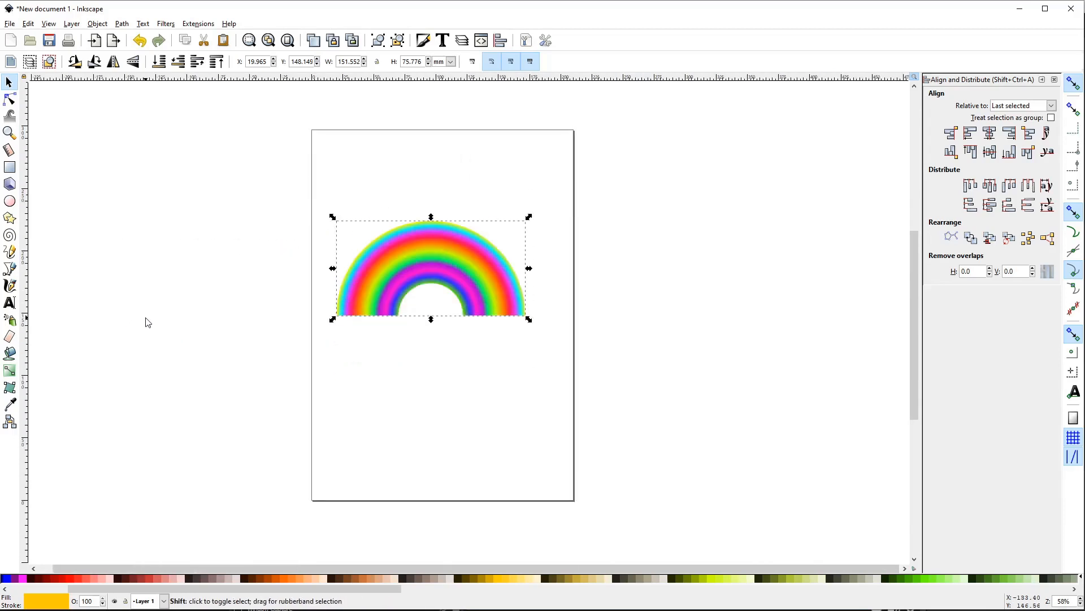
scroll(145, 318, right, 1)
scroll(147, 322, left, 1)
ctrl+scroll(147, 322, down, 2)
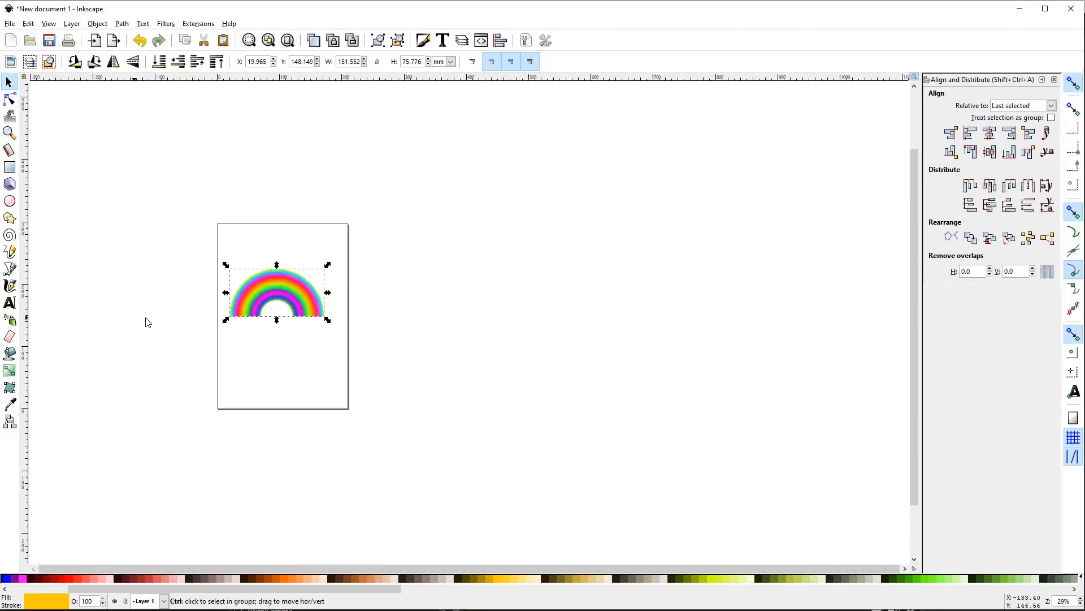
ctrl+scroll(146, 318, up, 3)
ctrl+scroll(512, 294, down, 1)
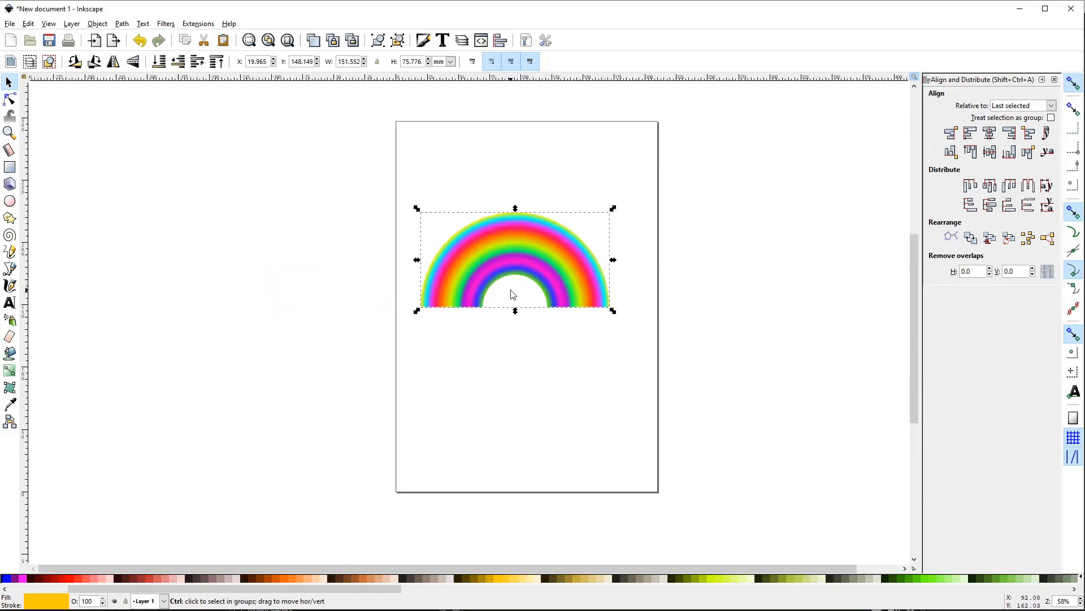
Change the A4 page orientation to landscape in Document Properties.
click(526, 45)
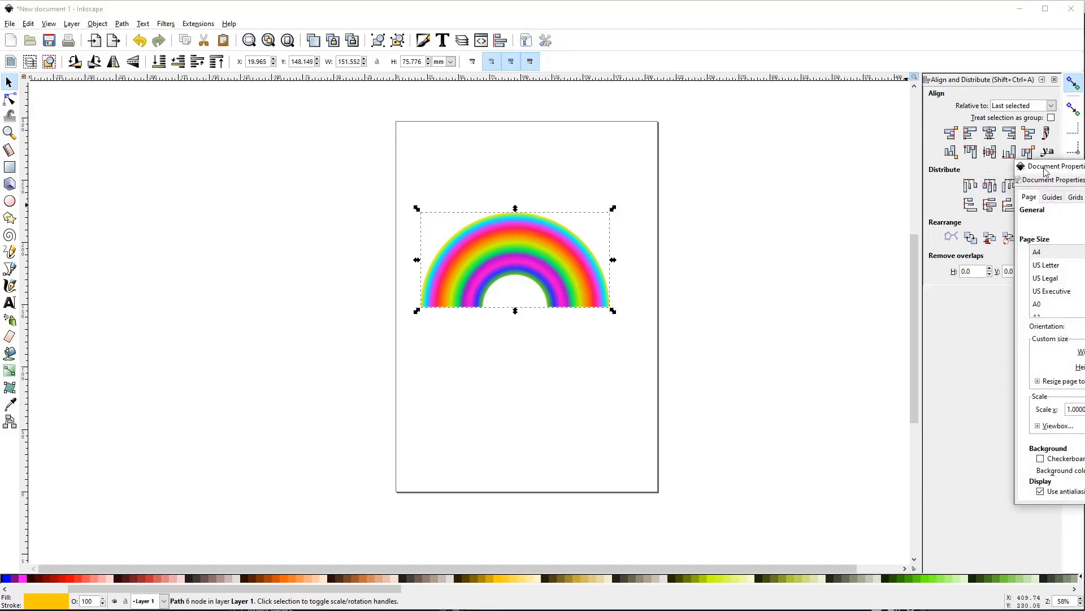
drag(1045, 171, 744, 154)
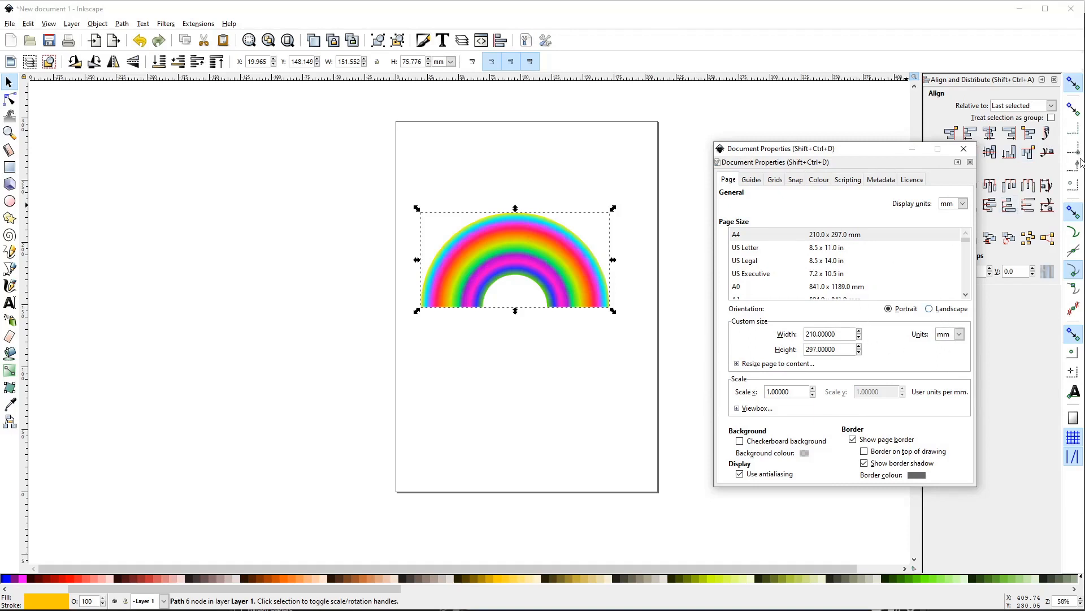
click(931, 309)
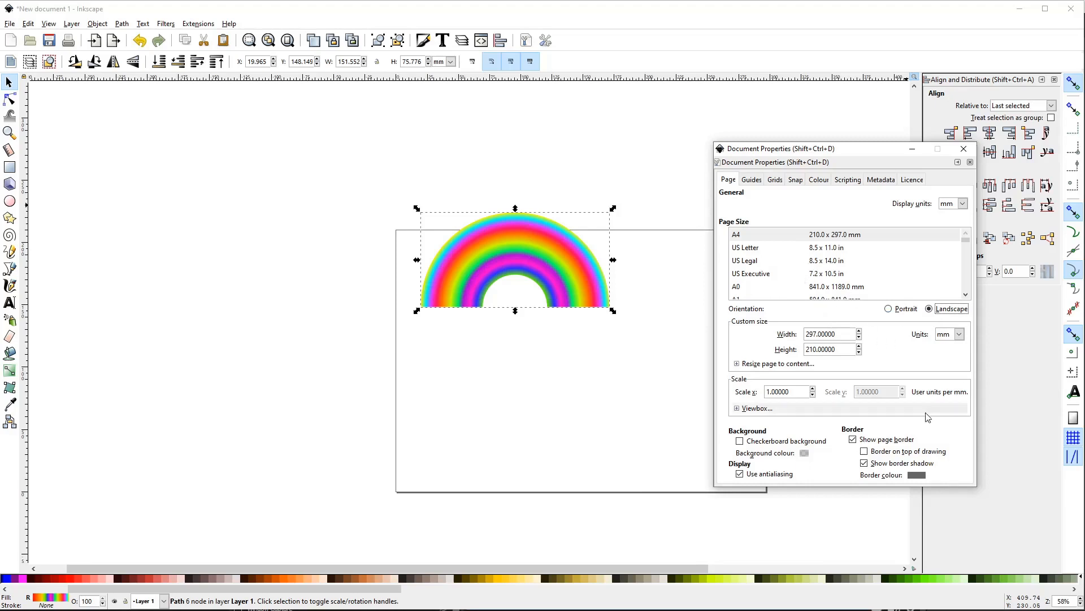
click(963, 152)
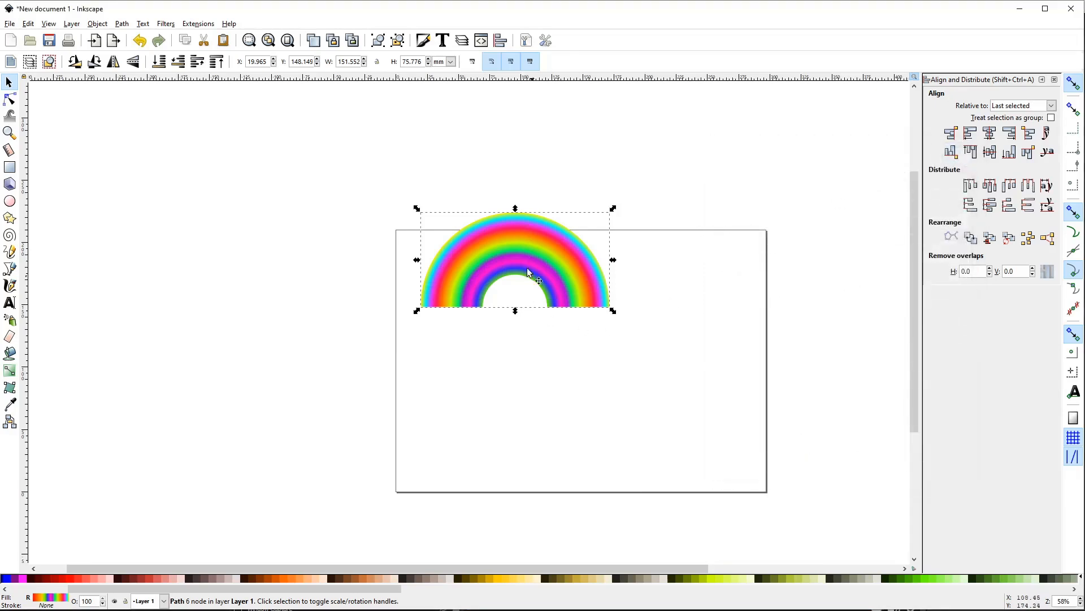
Move the rainbow onto the landscape page, scale it proportionally to about 271 mm wide and position it roughly centrally.
drag(503, 254, 491, 340)
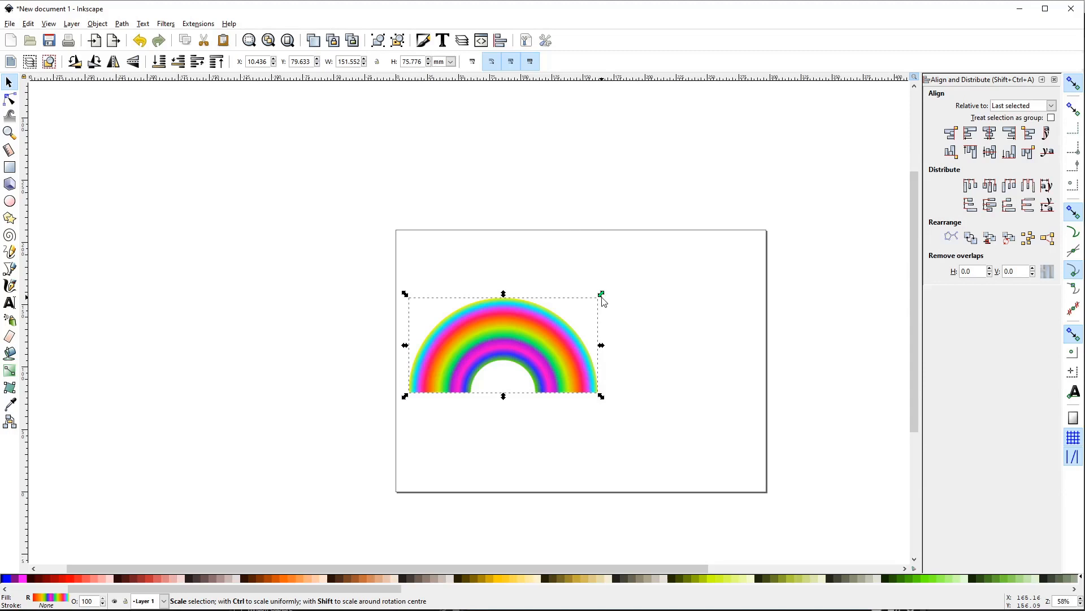
drag(603, 299, 775, 227)
drag(601, 282, 606, 317)
ctrl+scroll(616, 435, down, 1)
ctrl+scroll(615, 437, up, 3)
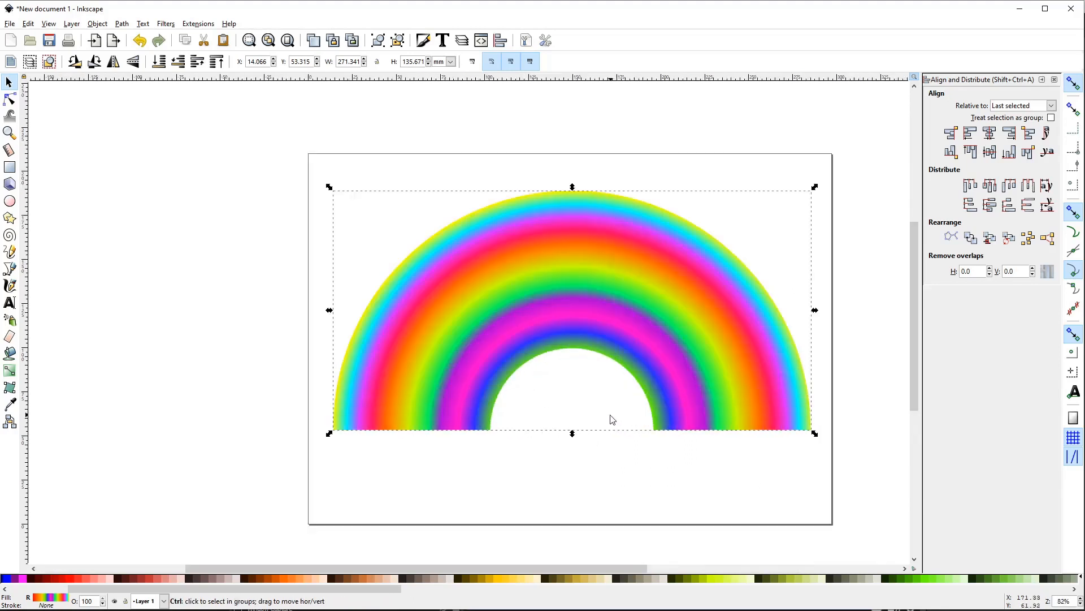